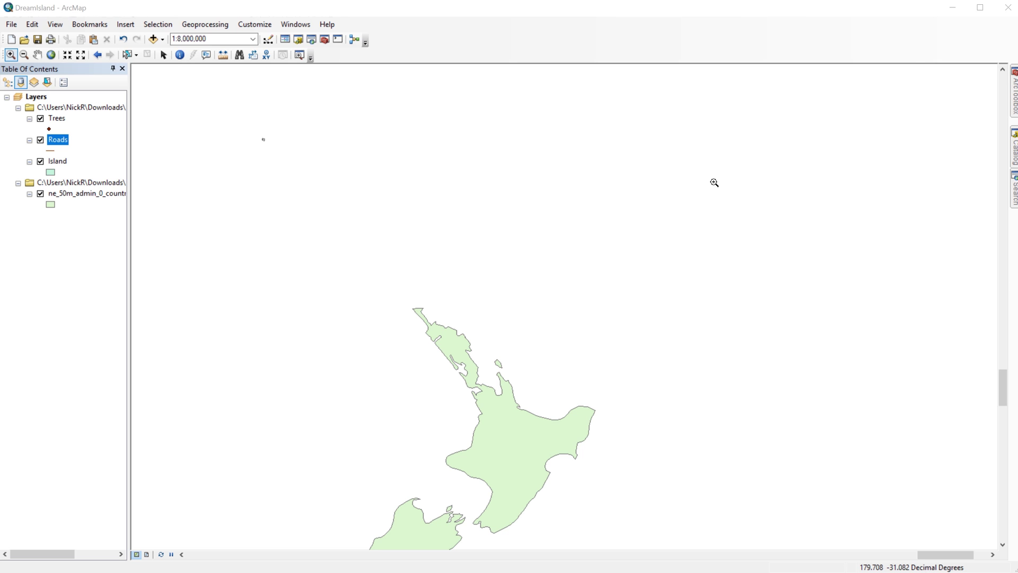
Review the browser lab instructions up to the Digitizing walk-through, and switch back to ArcMap
{"action": "left_click", "coordinate": [953, 8]}
{"action": "scroll", "coordinate": [678, 268], "scroll_direction": "down", "scroll_amount": 9}
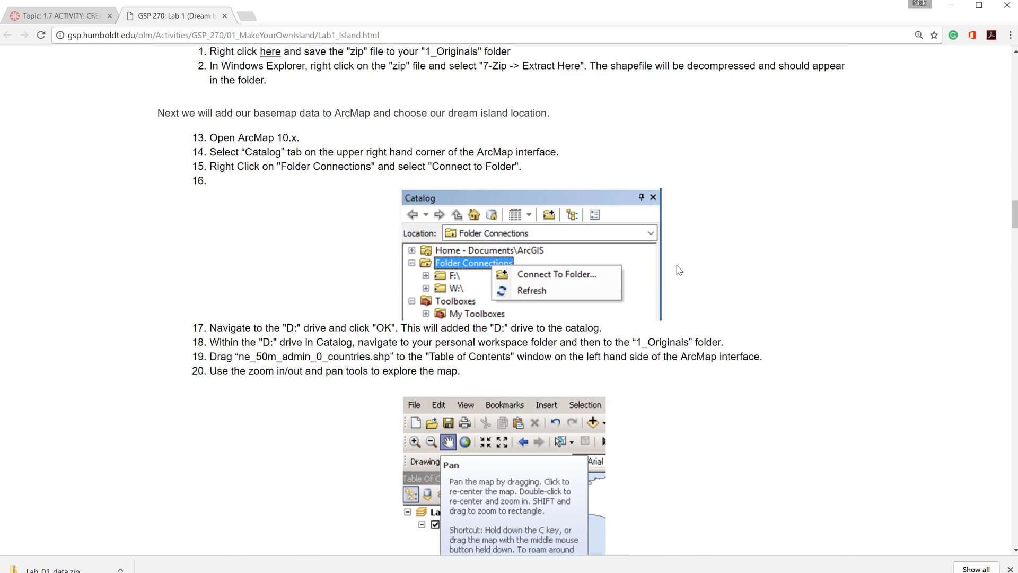
{"action": "scroll", "coordinate": [678, 268], "scroll_direction": "down", "scroll_amount": 20}
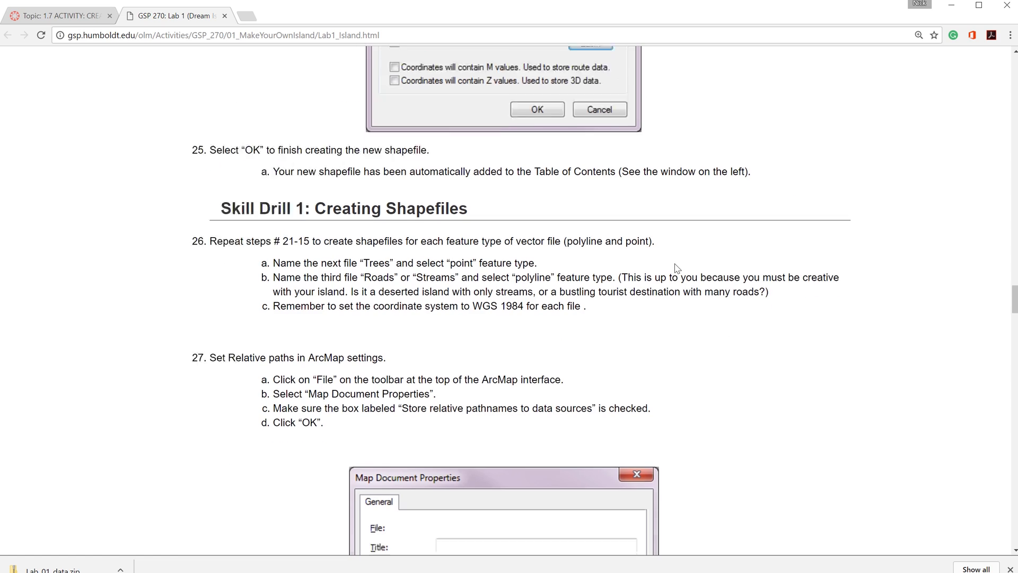
{"action": "scroll", "coordinate": [677, 269], "scroll_direction": "down", "scroll_amount": 15}
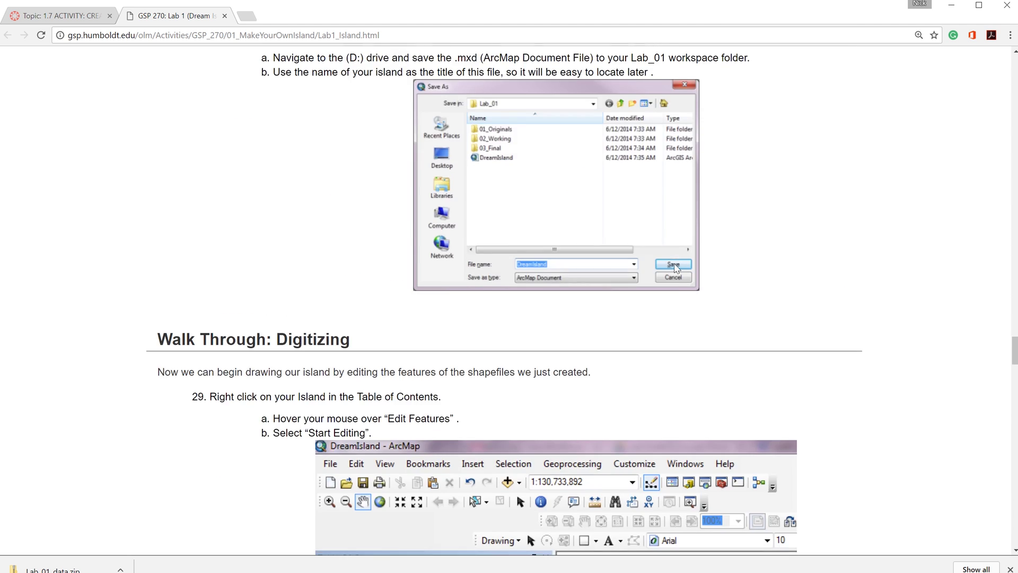
{"action": "scroll", "coordinate": [677, 269], "scroll_direction": "up", "scroll_amount": 1}
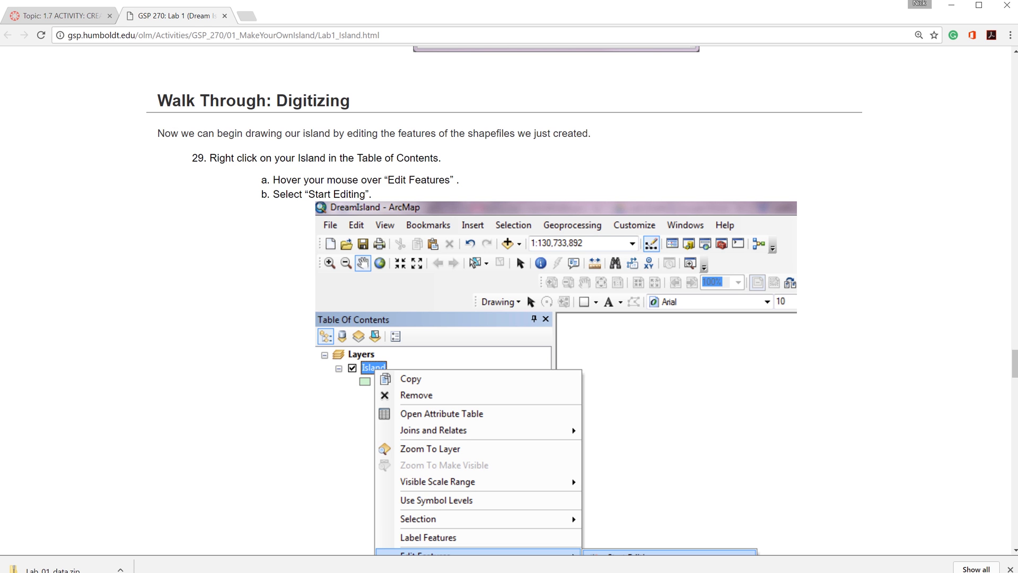
{"action": "key", "text": "alt+Tab"}
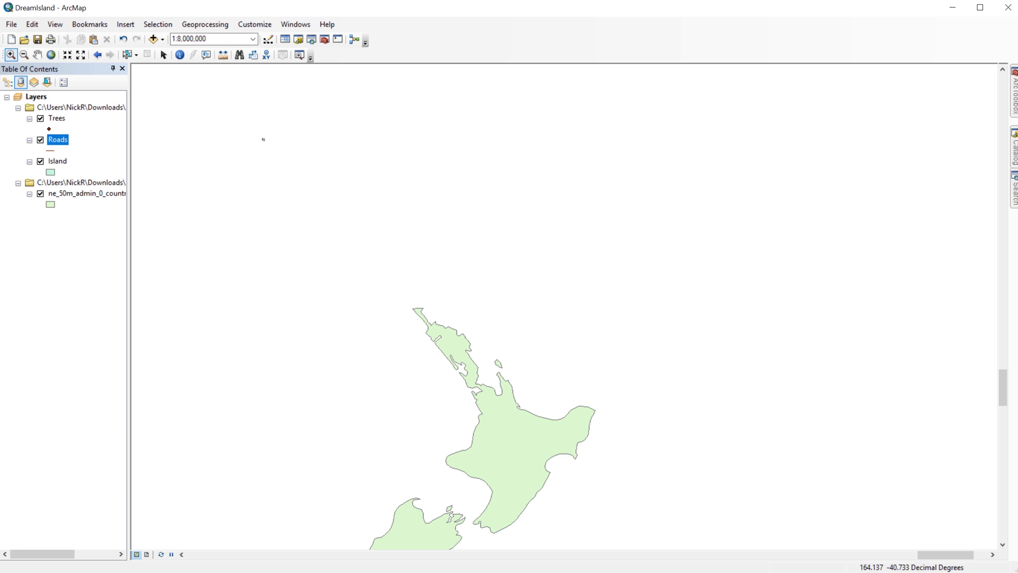
{"action": "key", "text": "alt+Tab"}
Start an edit session on the Island layer and dock the Editor toolbar beside the existing tools above the map
{"action": "right_click", "coordinate": [61, 161]}
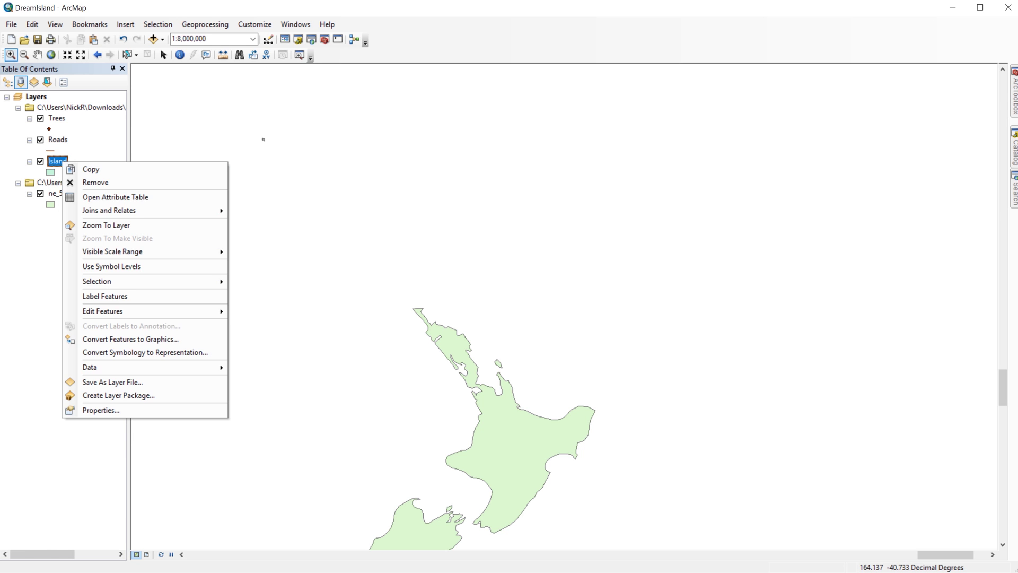
{"action": "mouse_move", "coordinate": [143, 311]}
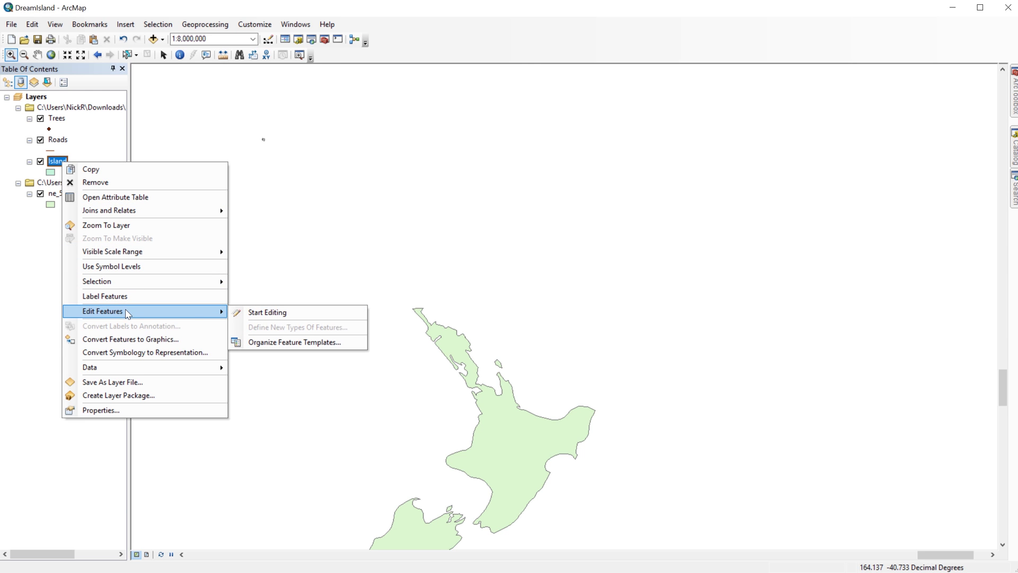
{"action": "left_click", "coordinate": [265, 312]}
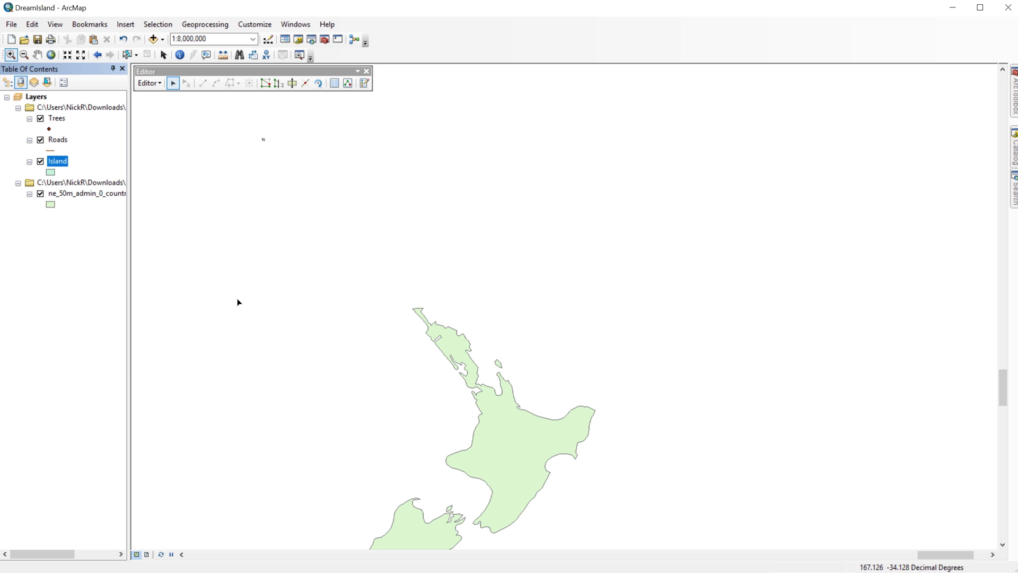
{"action": "left_click_drag", "start_coordinate": [218, 73], "coordinate": [476, 63]}
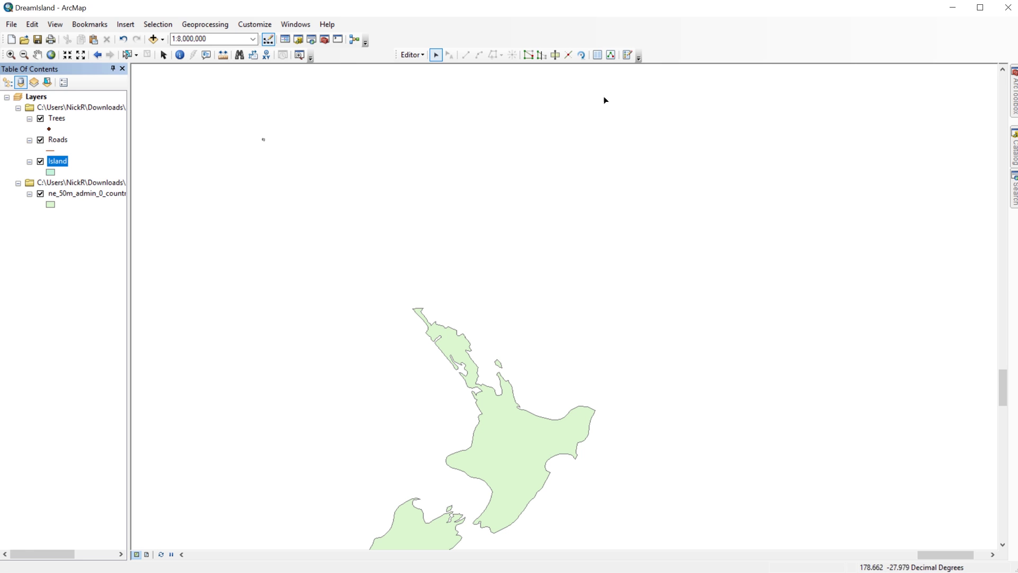
Using the Island feature template and Freehand construction, draw a three-lobed main island northeast of New Zealand's North Island
{"action": "left_click", "coordinate": [628, 55]}
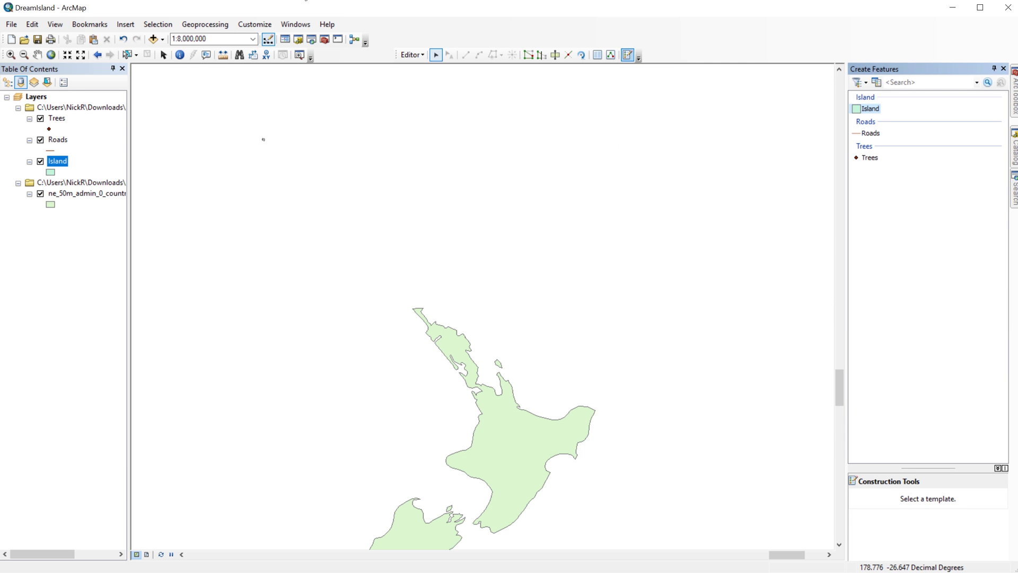
{"action": "left_click", "coordinate": [867, 109]}
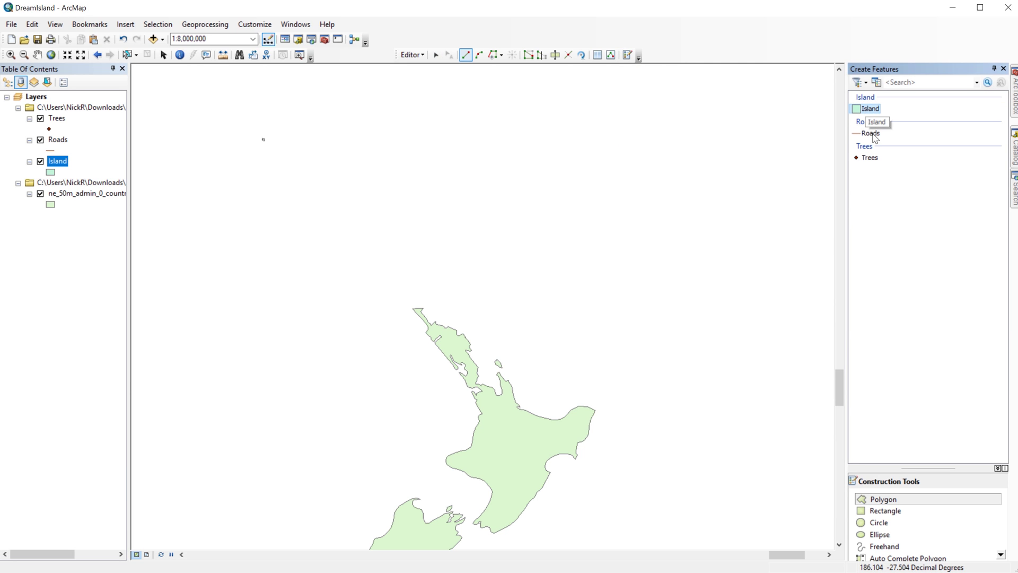
{"action": "left_click", "coordinate": [896, 506]}
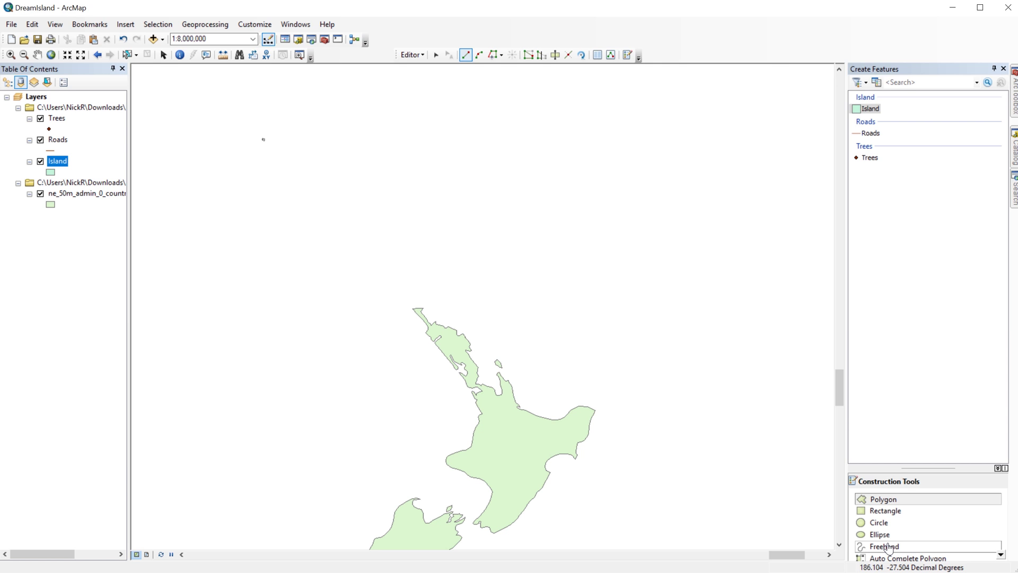
{"action": "left_click", "coordinate": [886, 547]}
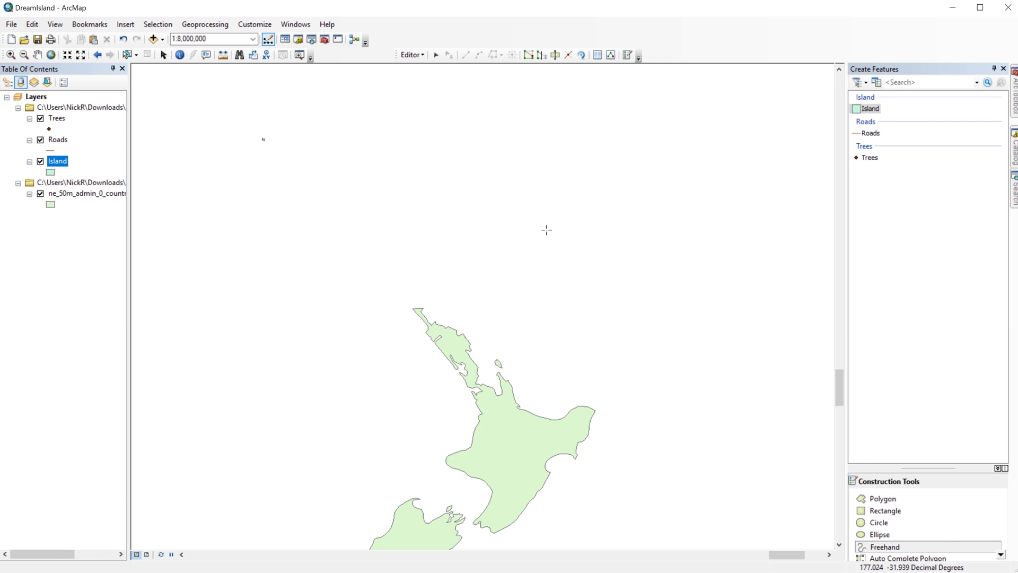
{"action": "left_click", "coordinate": [542, 321]}
{"action": "left_click", "coordinate": [533, 325]}
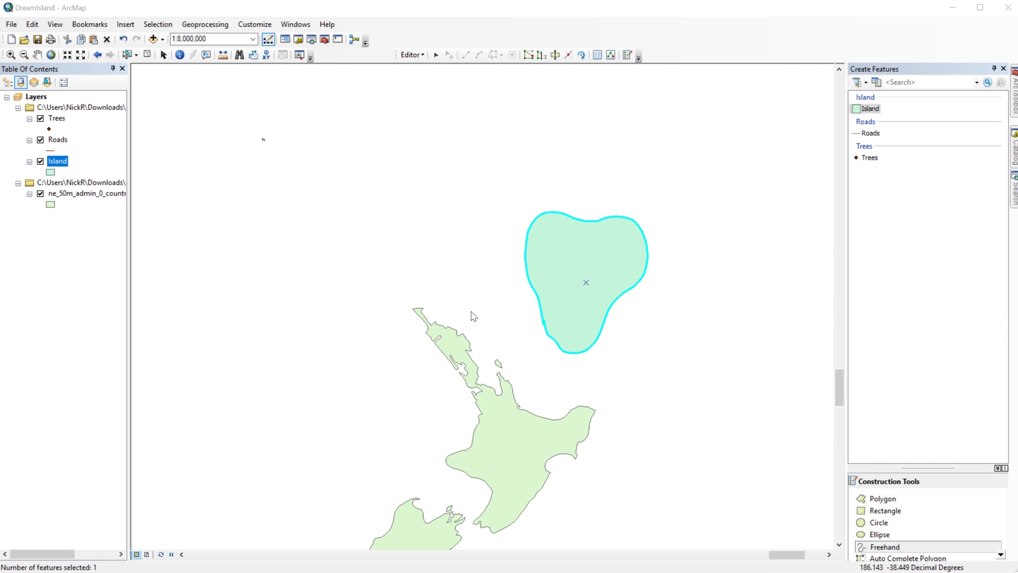
Draw two upright Ellipse polygons south of the main island, one to its southwest and one to its southeast
{"action": "left_click", "coordinate": [881, 535]}
{"action": "left_click", "coordinate": [556, 321]}
{"action": "double_click", "coordinate": [536, 383]}
{"action": "left_click", "coordinate": [575, 321]}
{"action": "left_click", "coordinate": [535, 346]}
{"action": "left_click", "coordinate": [550, 396]}
{"action": "left_click", "coordinate": [568, 392]}
{"action": "left_click", "coordinate": [598, 340]}
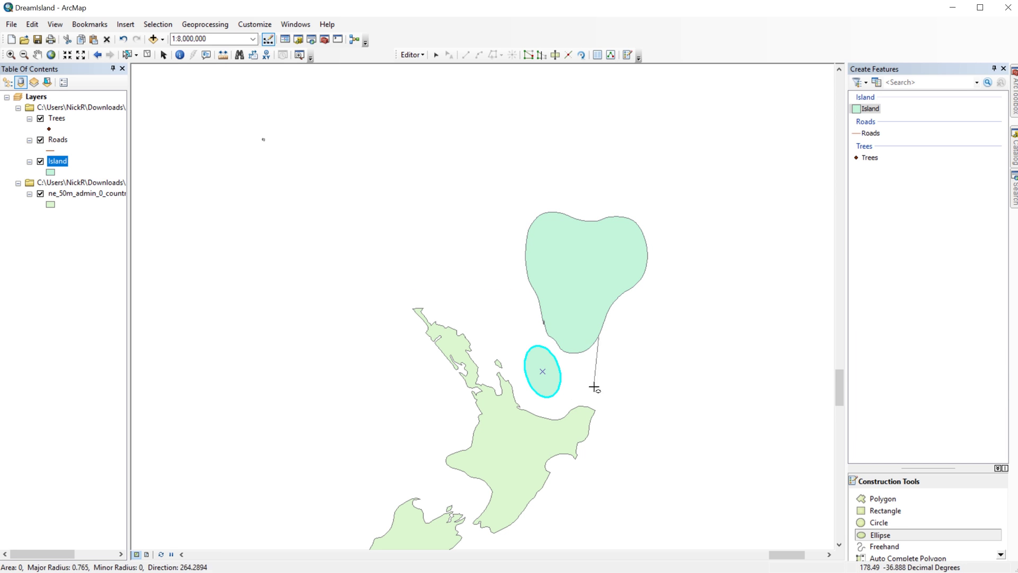
{"action": "left_click", "coordinate": [594, 383]}
{"action": "left_click", "coordinate": [616, 387]}
Move the southwestern ellipse to the northeast side of the other ellipse, as the outer eastern toe of the paw
{"action": "left_click", "coordinate": [436, 55]}
{"action": "left_click", "coordinate": [552, 361]}
{"action": "mouse_move", "coordinate": [598, 364]}
{"action": "left_mouse_down"}
{"action": "mouse_move", "coordinate": [616, 376]}
{"action": "mouse_move", "coordinate": [666, 345]}
{"action": "left_mouse_up"}
Draw a third tilted ellipse at the main island's southwest edge and move it south so it clears the main island
{"action": "left_click", "coordinate": [880, 535]}
{"action": "left_click", "coordinate": [545, 353]}
{"action": "left_click", "coordinate": [531, 377]}
{"action": "left_click", "coordinate": [548, 387]}
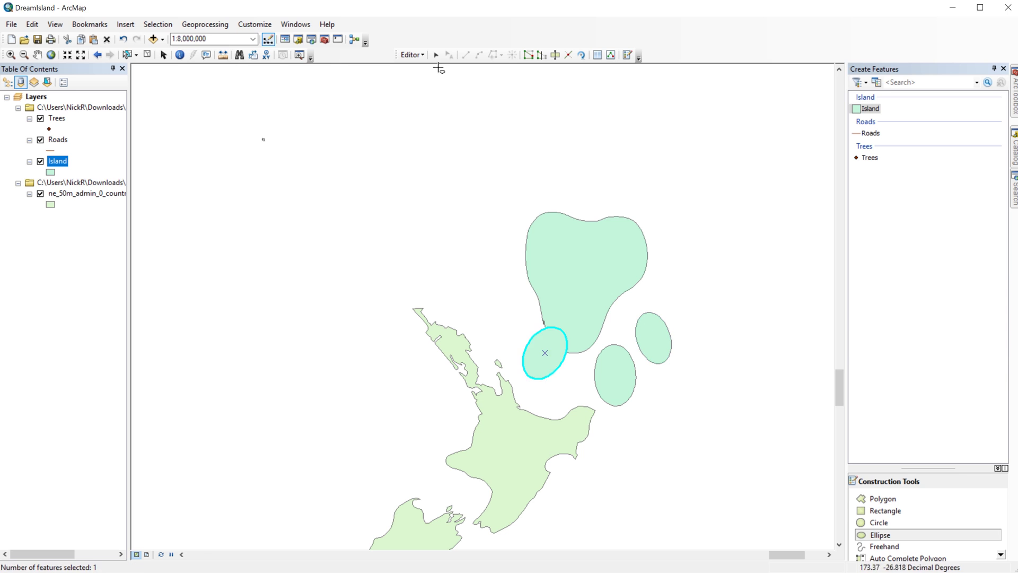
{"action": "left_click", "coordinate": [436, 55]}
{"action": "left_click_drag", "start_coordinate": [547, 351], "coordinate": [545, 377]}
Draw a fourth ellipse west of the main island's southern tip and shift it slightly southwest, away from its edge
{"action": "left_click", "coordinate": [881, 535]}
{"action": "left_click", "coordinate": [520, 328]}
{"action": "left_click", "coordinate": [505, 345]}
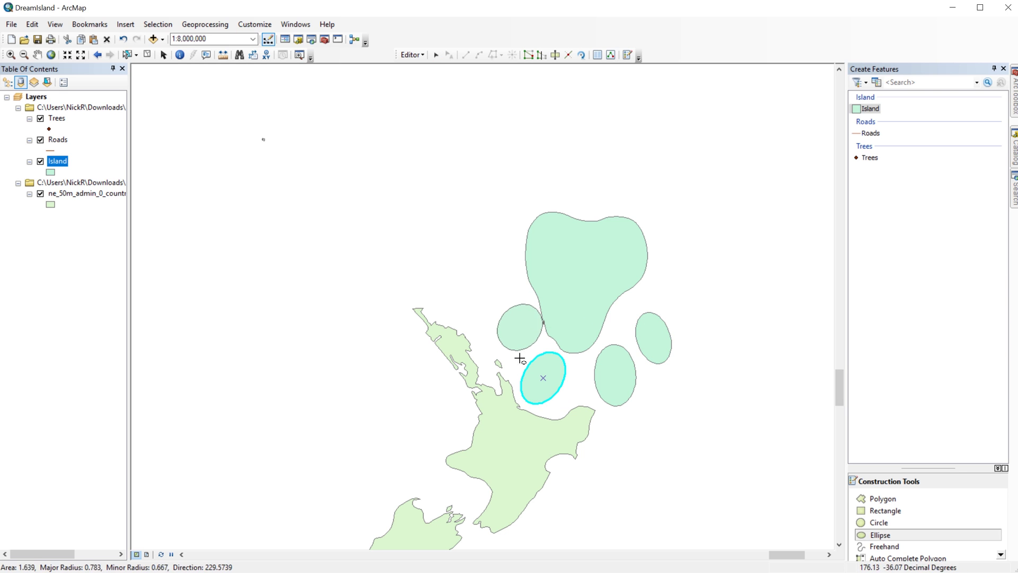
{"action": "left_click", "coordinate": [520, 359]}
{"action": "left_click", "coordinate": [436, 55]}
{"action": "left_click_drag", "start_coordinate": [527, 329], "coordinate": [520, 336]}
Nudge the two eastern ellipses slightly west, closer to the main island
{"action": "left_click", "coordinate": [623, 377]}
{"action": "left_click_drag", "start_coordinate": [623, 377], "coordinate": [614, 377]}
{"action": "left_click", "coordinate": [658, 336]}
{"action": "left_click_drag", "start_coordinate": [658, 335], "coordinate": [641, 336]}
Move all five island polygons north together, away from New Zealand, and save the edits
{"action": "left_click", "coordinate": [771, 354]}
{"action": "left_click_drag", "start_coordinate": [665, 381], "coordinate": [524, 318]}
{"action": "left_click_drag", "start_coordinate": [587, 289], "coordinate": [586, 251]}
{"action": "left_click", "coordinate": [701, 366]}
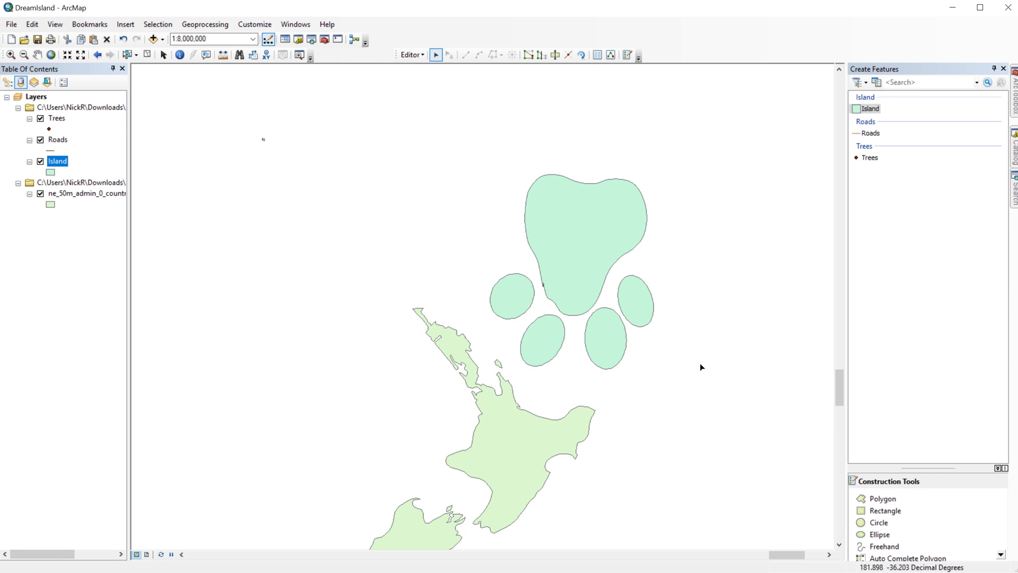
{"action": "left_click", "coordinate": [424, 55]}
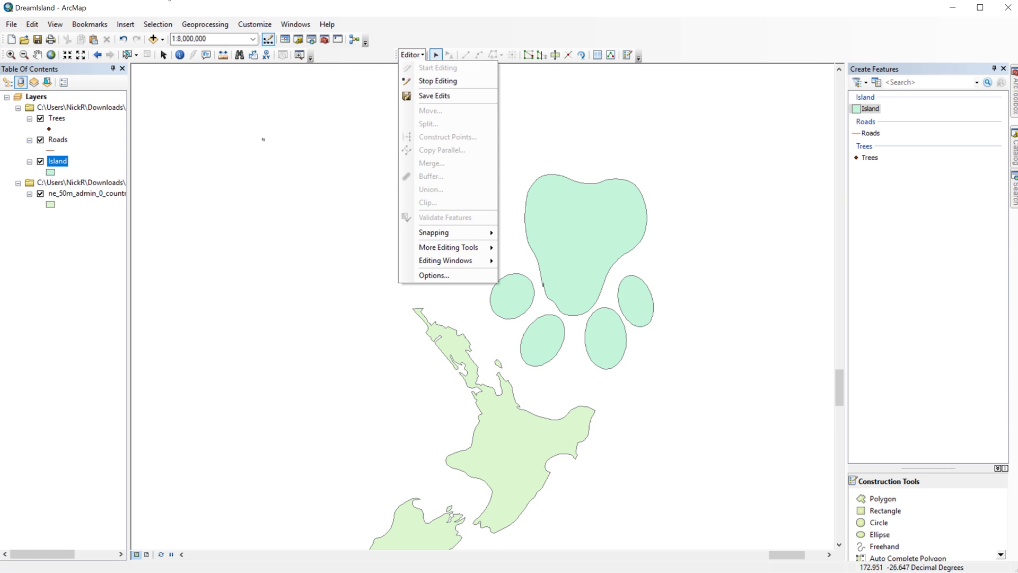
{"action": "left_click", "coordinate": [431, 96]}
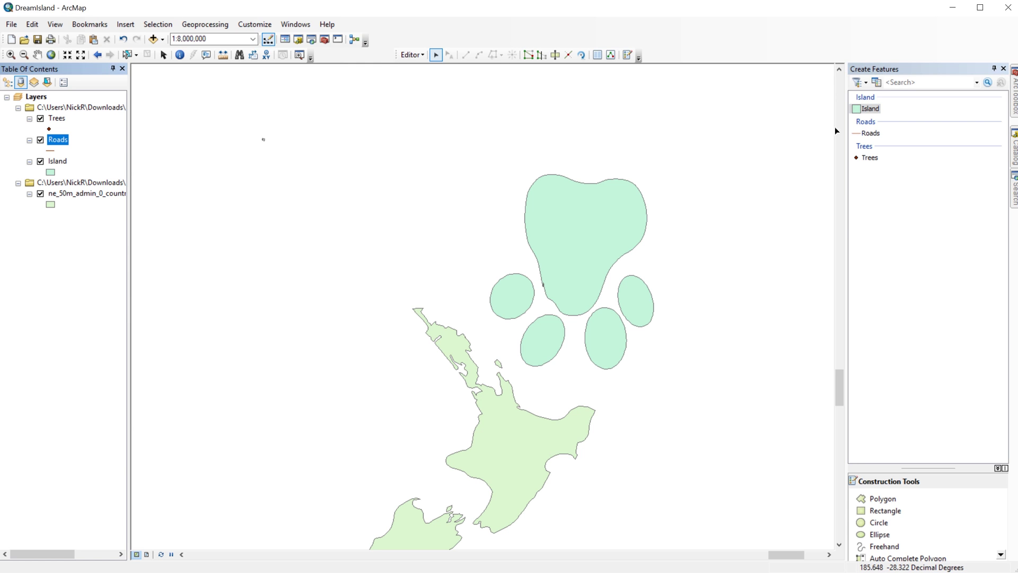
Using the Roads template, draw a multi-vertex spiral line road on the westernmost small island and switch to Freehand construction
{"action": "left_click", "coordinate": [870, 133]}
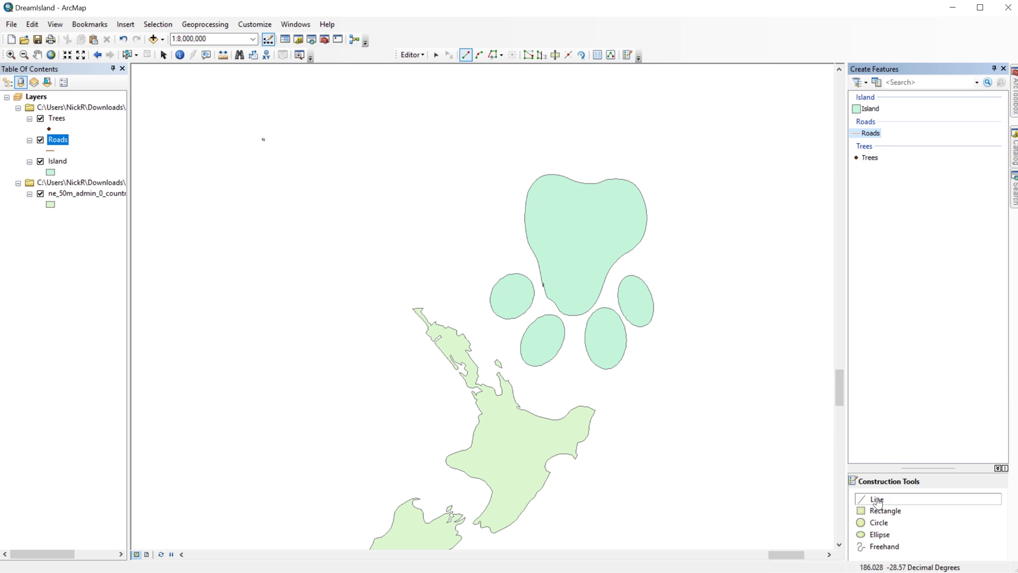
{"action": "left_click", "coordinate": [521, 292]}
{"action": "left_click", "coordinate": [507, 286]}
{"action": "left_click", "coordinate": [501, 293]}
{"action": "left_click", "coordinate": [501, 304]}
{"action": "left_click", "coordinate": [505, 310]}
{"action": "left_click", "coordinate": [515, 308]}
{"action": "left_click", "coordinate": [520, 302]}
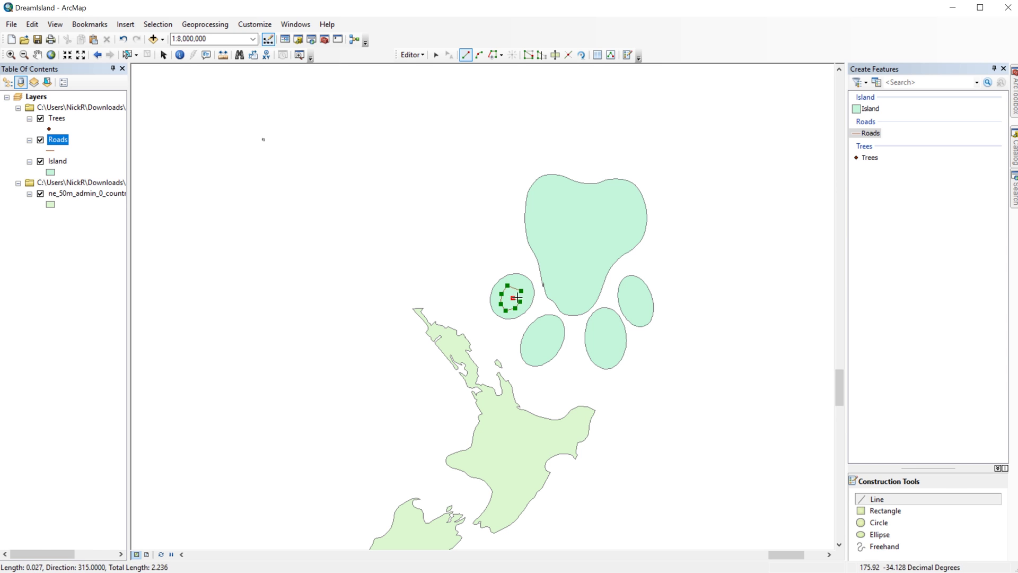
{"action": "double_click", "coordinate": [510, 295]}
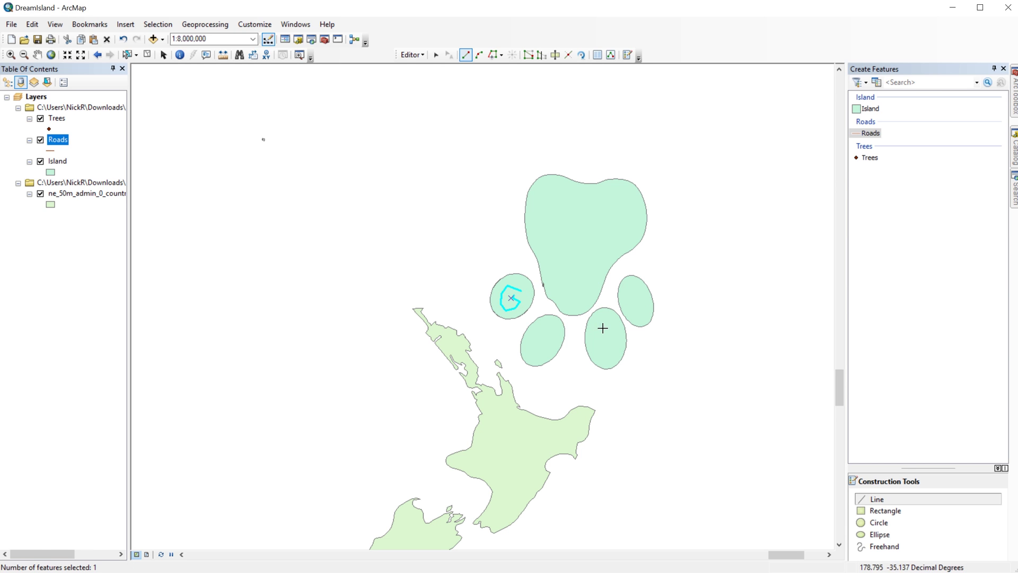
{"action": "left_click", "coordinate": [880, 546]}
{"action": "left_click", "coordinate": [549, 327]}
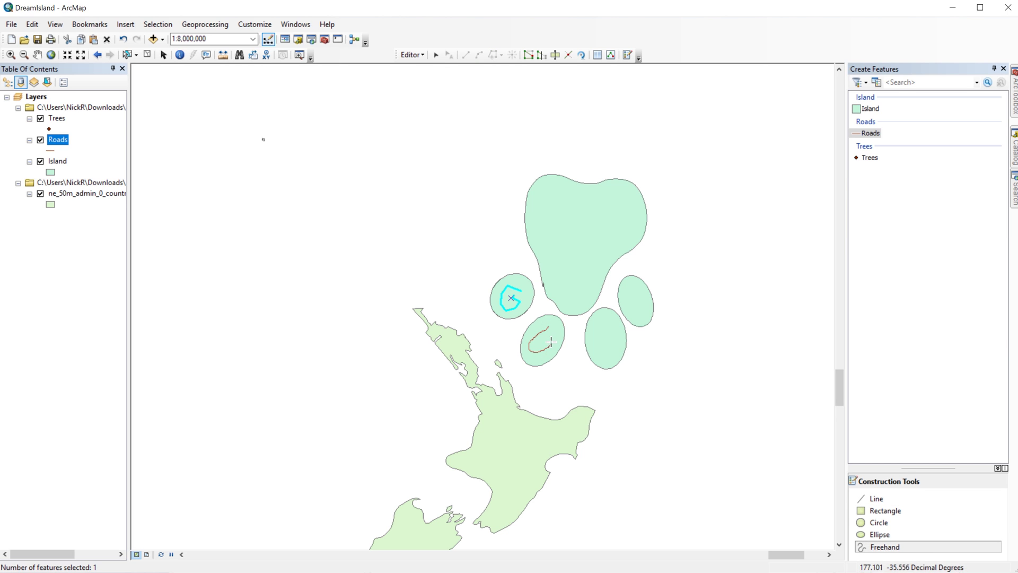
{"action": "left_click", "coordinate": [586, 344]}
{"action": "left_click", "coordinate": [123, 40]}
Draw freehand spiral roads on the three remaining small islands and a freehand loop road following the main island's outline
{"action": "left_click", "coordinate": [544, 327]}
{"action": "left_click", "coordinate": [539, 342]}
{"action": "left_click", "coordinate": [612, 324]}
{"action": "left_click", "coordinate": [602, 346]}
{"action": "left_click", "coordinate": [644, 292]}
{"action": "left_click", "coordinate": [636, 303]}
{"action": "left_click", "coordinate": [547, 188]}
{"action": "left_click", "coordinate": [549, 205]}
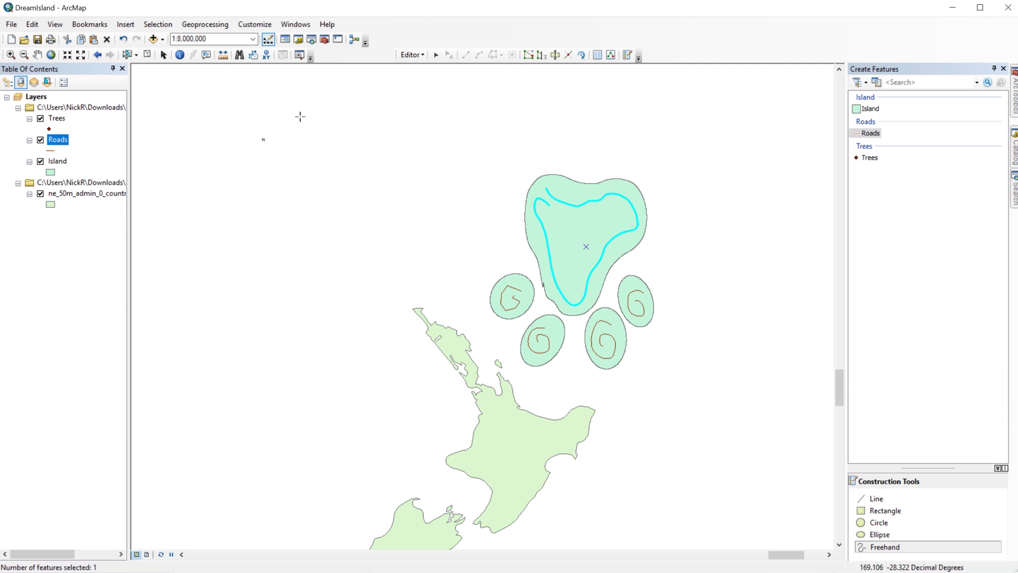
Using the Trees template, place tree points across all five islands, scattering them around the roads
{"action": "left_click", "coordinate": [64, 121]}
{"action": "left_click", "coordinate": [872, 158]}
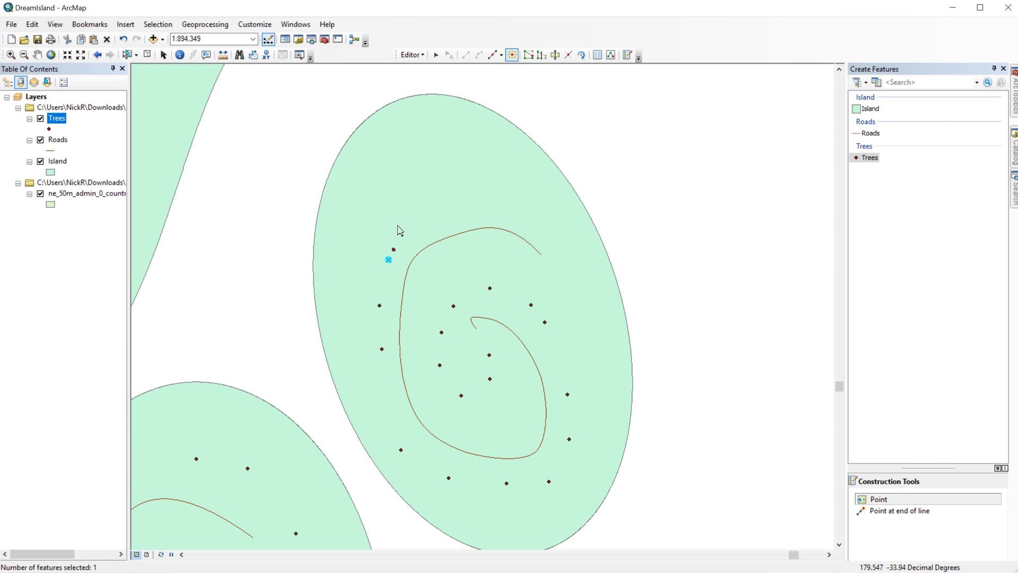
{"action": "left_click", "coordinate": [584, 288]}
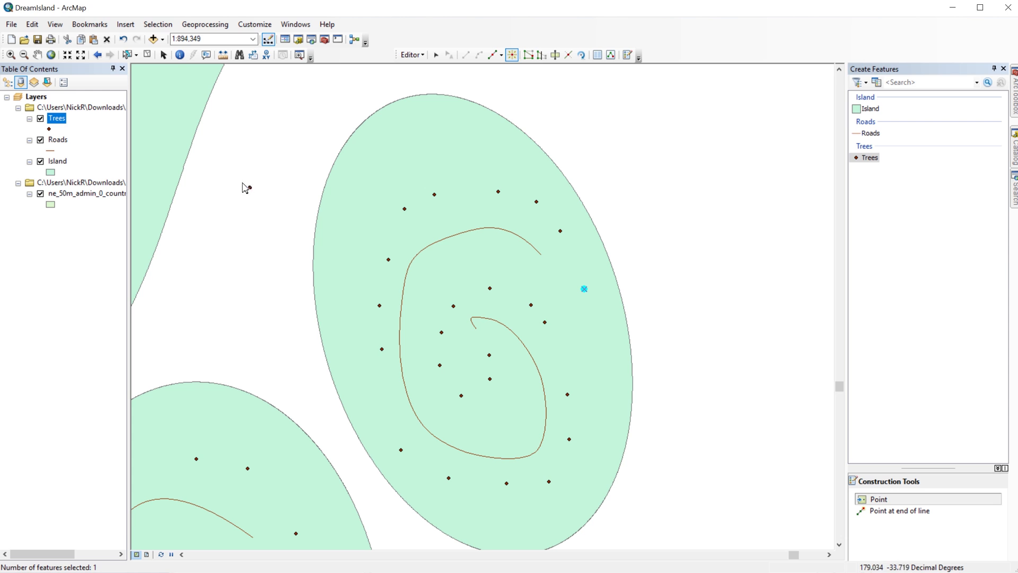
Save the island, road and tree edits and stop the edit session
{"action": "left_click", "coordinate": [412, 55]}
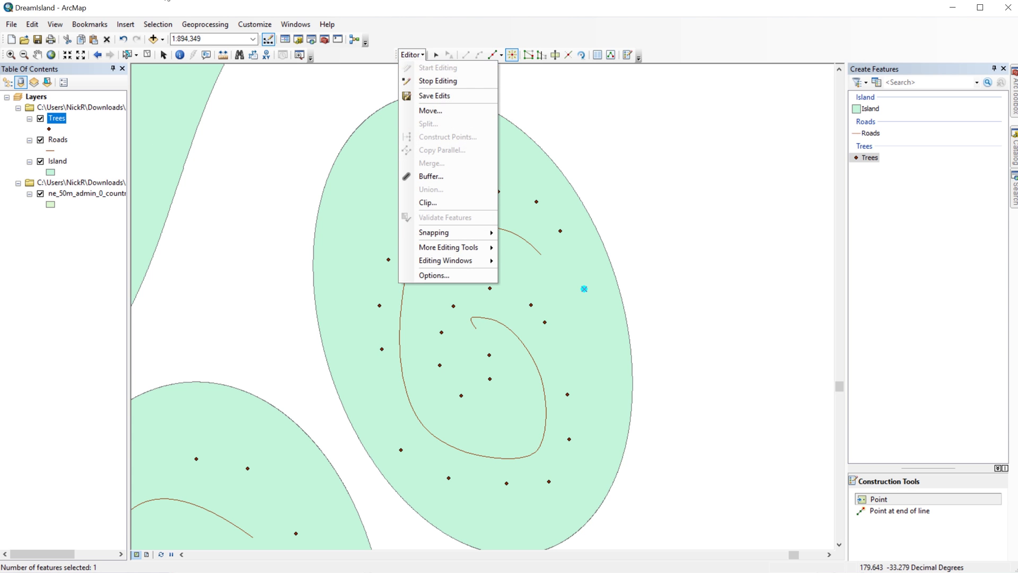
{"action": "left_click", "coordinate": [439, 96]}
{"action": "left_click", "coordinate": [413, 55]}
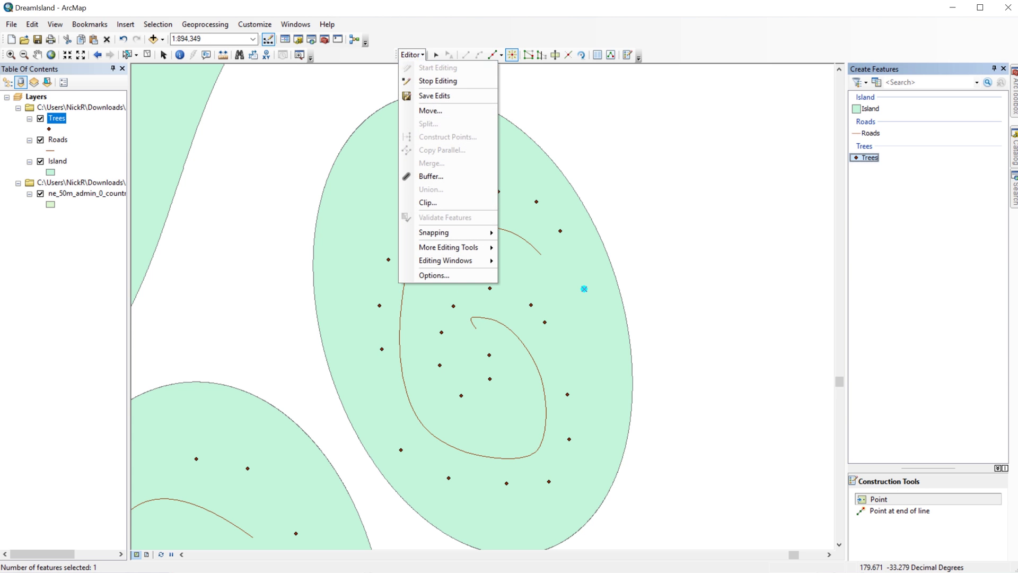
{"action": "left_click", "coordinate": [437, 81]}
In the Trees layer's symbology, set the point size range to a minimum of 5 and a maximum of 50
{"action": "left_click", "coordinate": [83, 25]}
{"action": "left_click", "coordinate": [109, 66]}
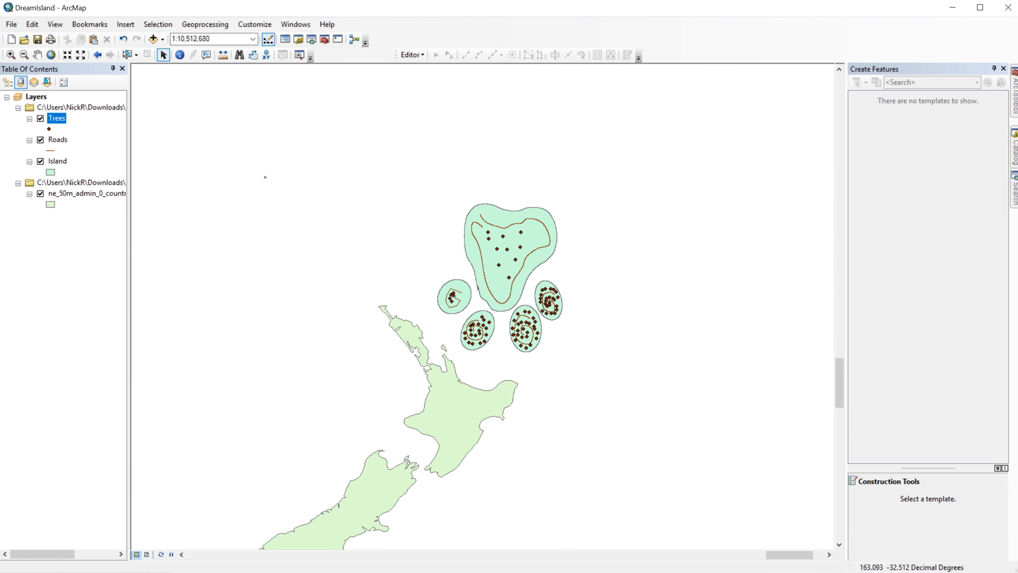
{"action": "right_click", "coordinate": [57, 118]}
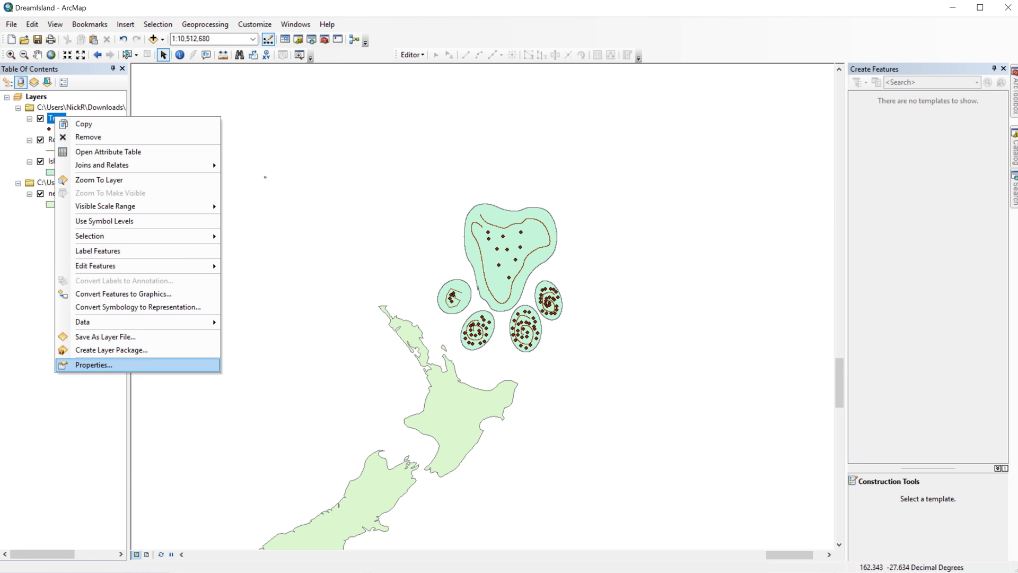
{"action": "left_click", "coordinate": [90, 356]}
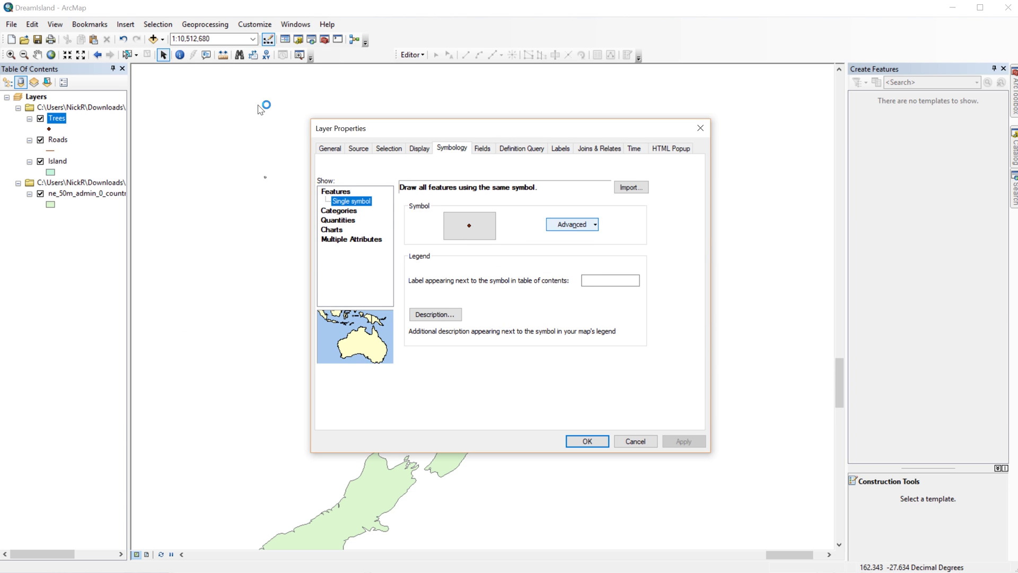
{"action": "left_click", "coordinate": [564, 226]}
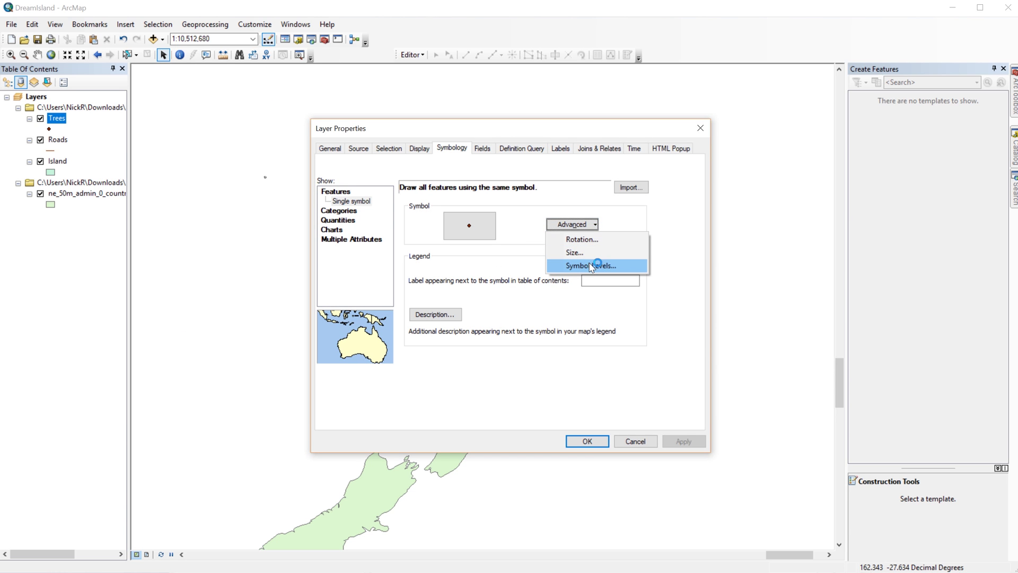
{"action": "left_click", "coordinate": [573, 253]}
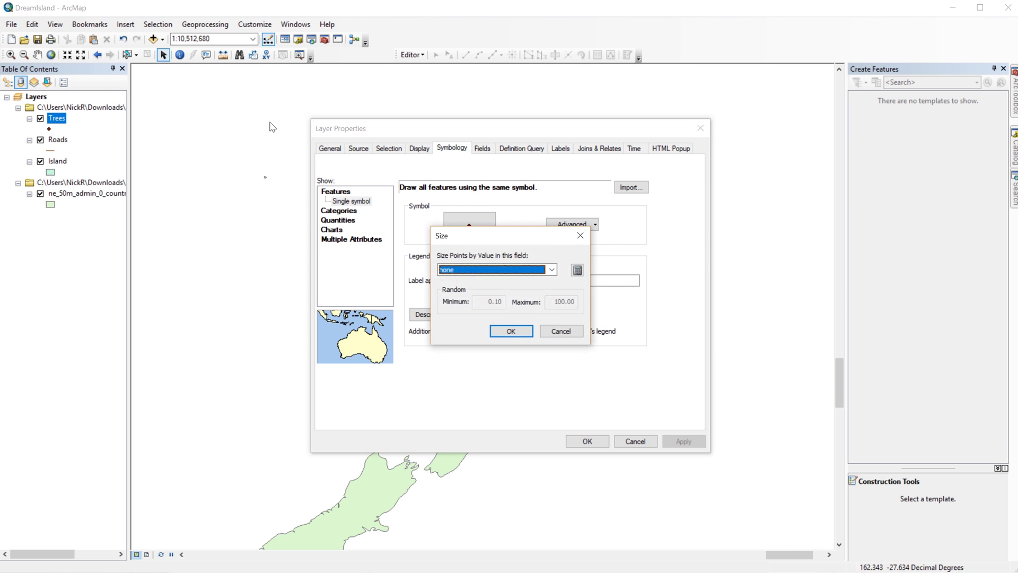
{"action": "double_click", "coordinate": [552, 301]}
{"action": "type", "text": "50"}
{"action": "double_click", "coordinate": [490, 301]}
{"action": "type", "text": "5"}
{"action": "left_click", "coordinate": [512, 330]}
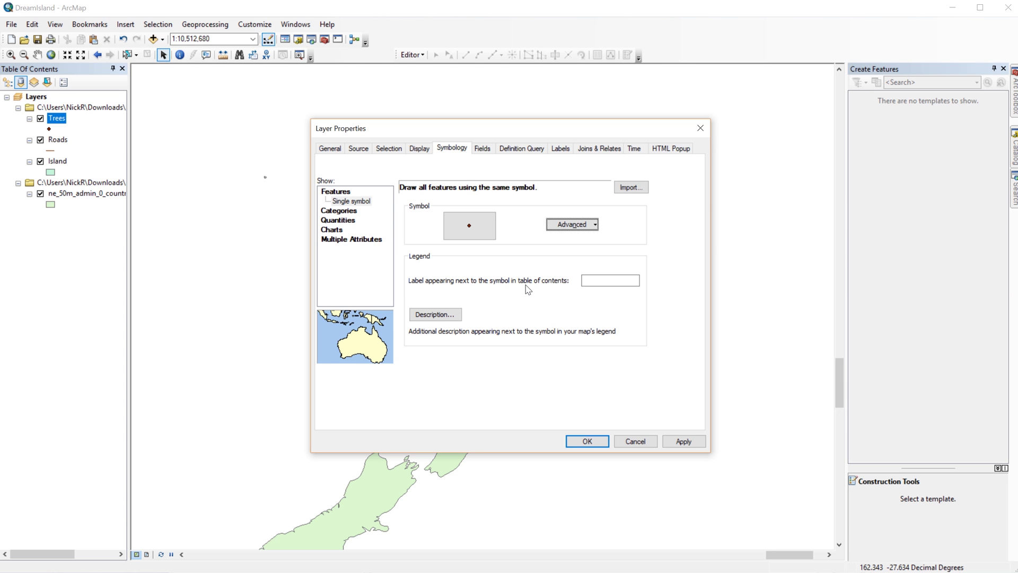
Apply the Trees layer's point size settings to the map
{"action": "left_click", "coordinate": [587, 441]}
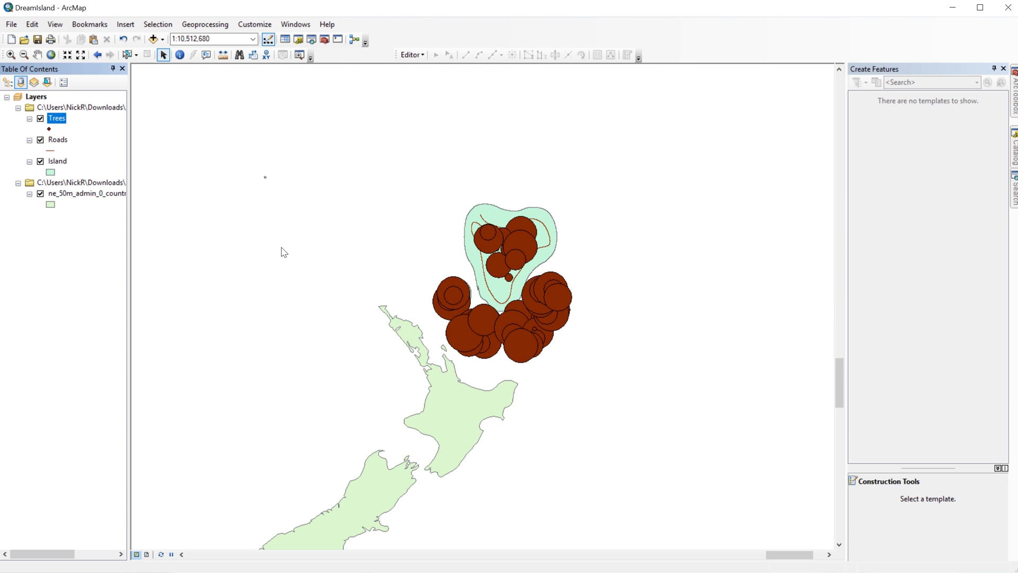
{"action": "left_click", "coordinate": [11, 55]}
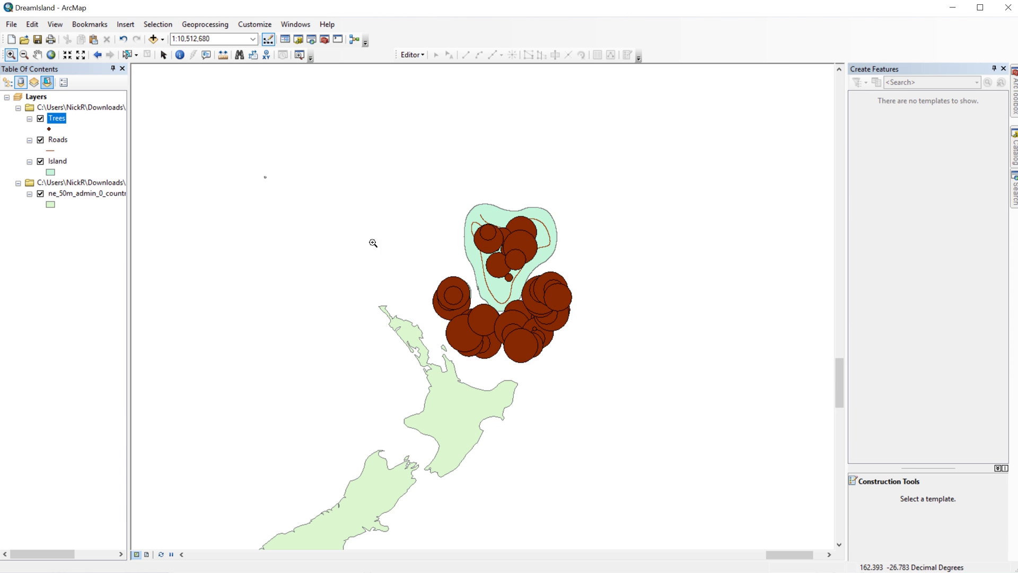
{"action": "left_click_drag", "start_coordinate": [432, 180], "coordinate": [573, 359]}
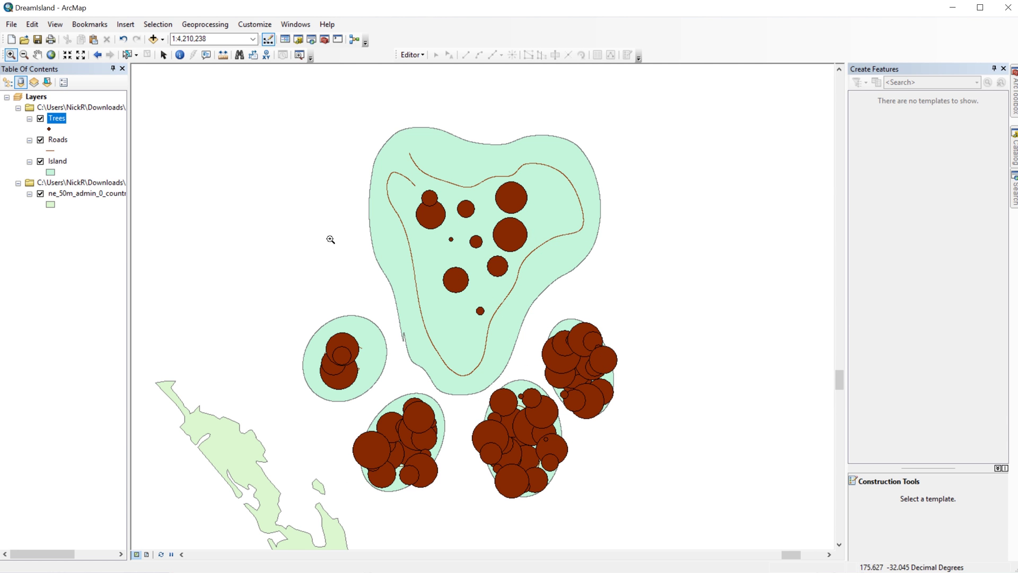
Search the symbol styles for "Trees" and assign the second Ordnance Survey coniferous trees symbol to the Trees layer
{"action": "right_click", "coordinate": [64, 122]}
{"action": "left_click", "coordinate": [100, 368]}
{"action": "left_click", "coordinate": [469, 226]}
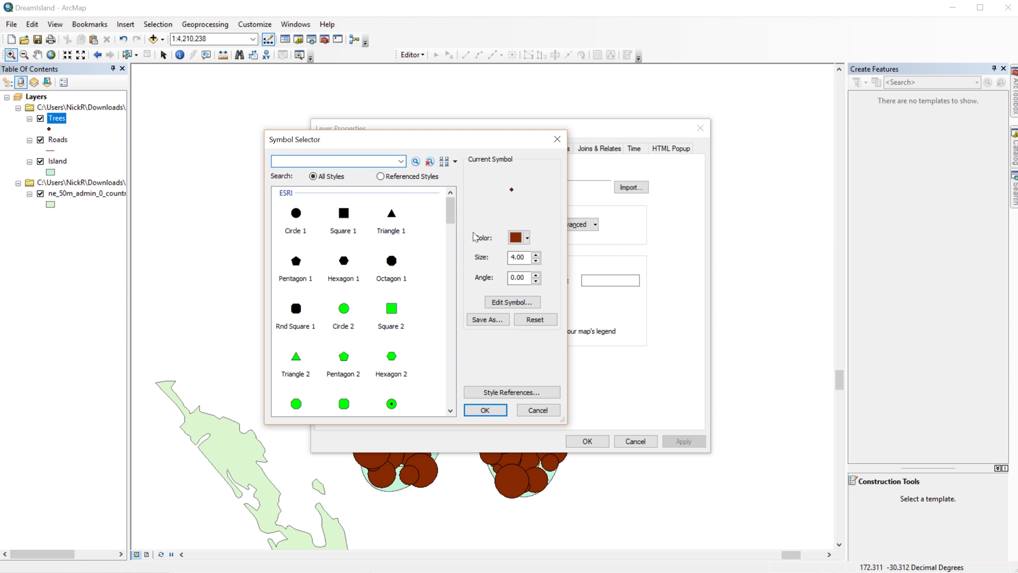
{"action": "type", "text": "Trees"}
{"action": "key", "text": "Return"}
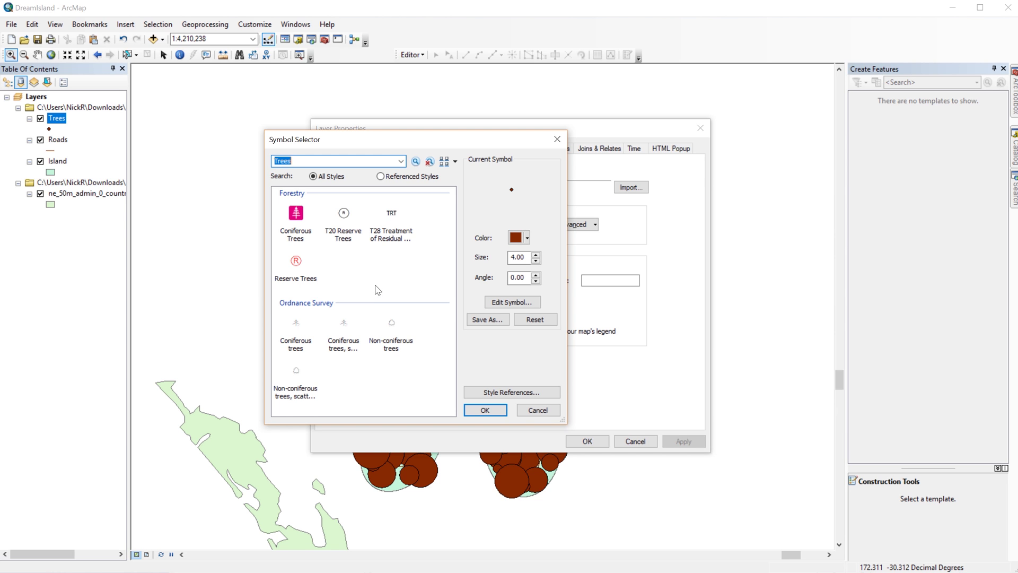
{"action": "left_click", "coordinate": [345, 325]}
{"action": "left_click", "coordinate": [485, 410]}
{"action": "left_click", "coordinate": [587, 441]}
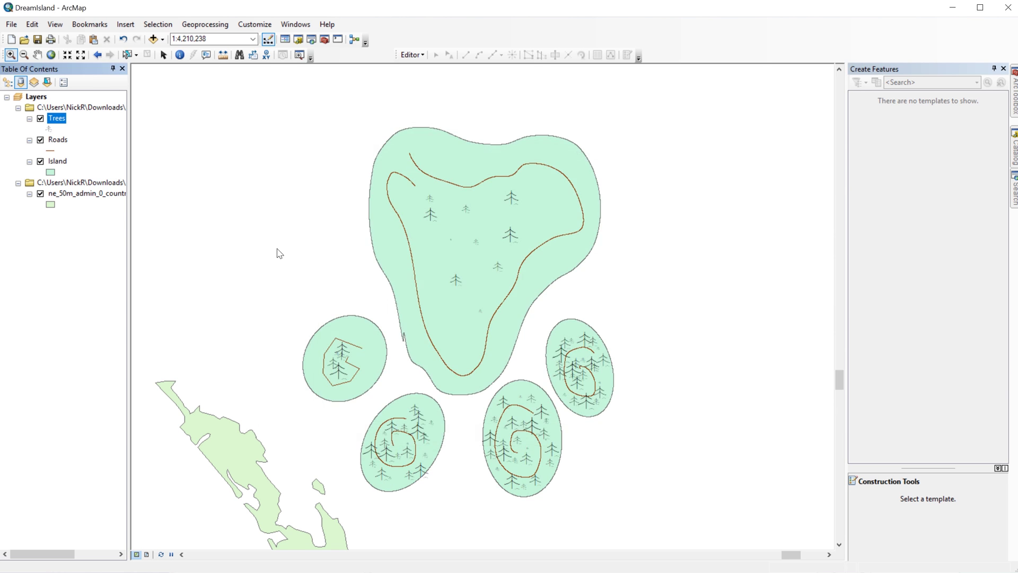
Switch to the browser to read the Skill Drill 3 instructions on adding an attribute field, and return to ArcMap
{"action": "key", "text": "alt+Tab"}
{"action": "scroll", "coordinate": [813, 241], "scroll_direction": "down", "scroll_amount": 8}
{"action": "scroll", "coordinate": [813, 241], "scroll_direction": "down", "scroll_amount": 6}
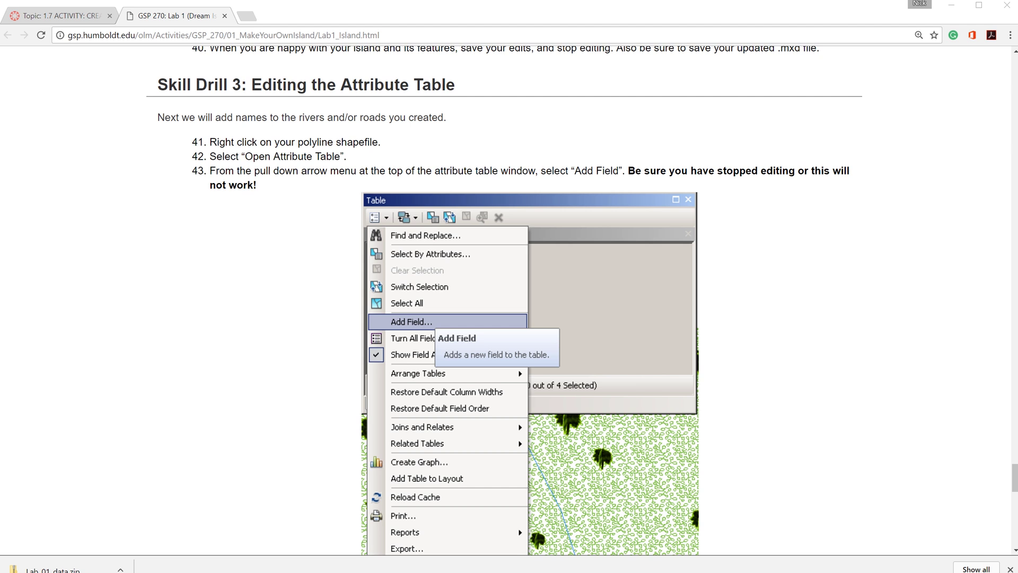
{"action": "key", "text": "alt+Tab"}
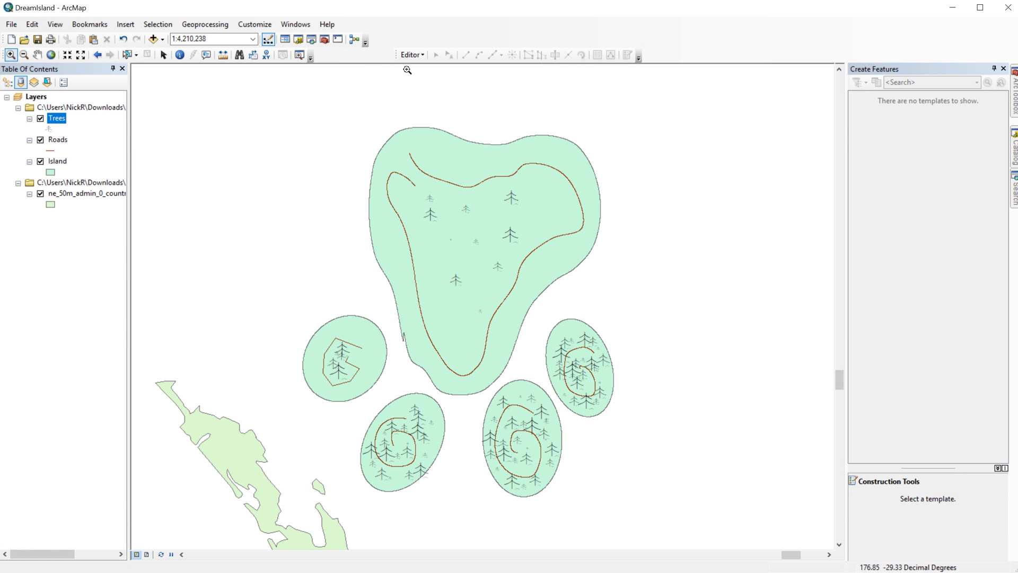
Open the attribute table of the Roads layer
{"action": "left_click", "coordinate": [416, 56]}
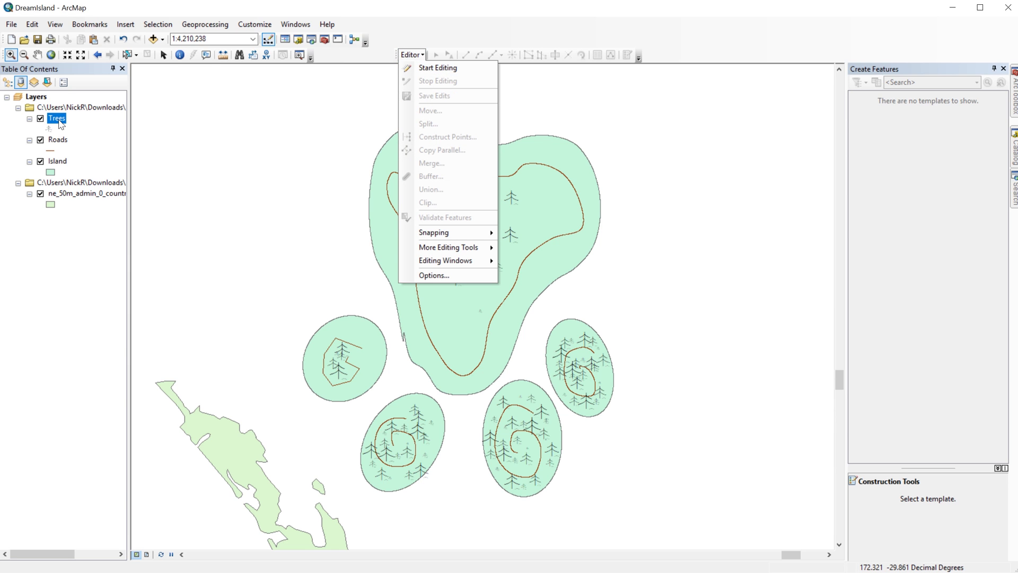
{"action": "left_click", "coordinate": [57, 140]}
{"action": "right_click", "coordinate": [58, 140]}
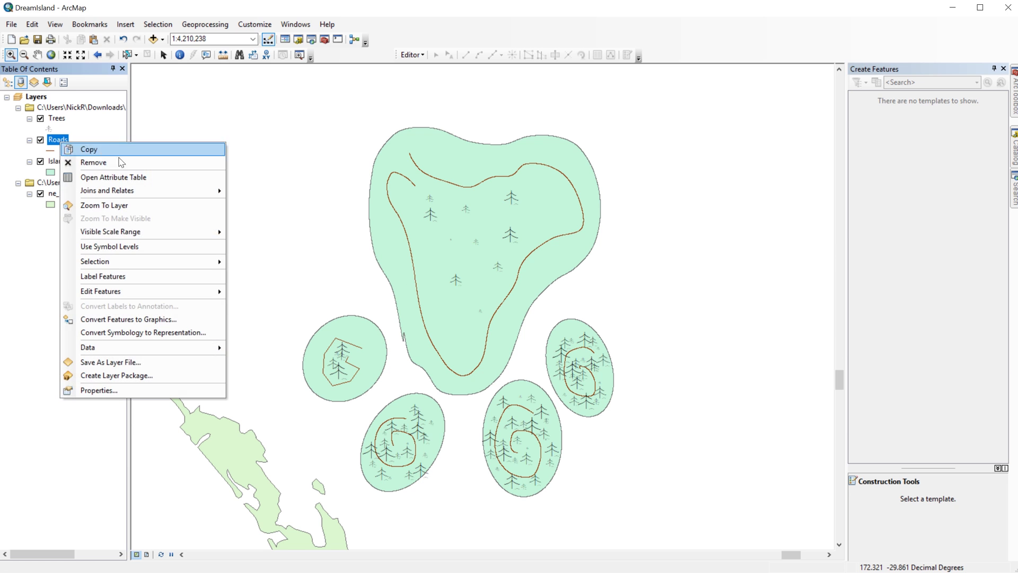
{"action": "left_click", "coordinate": [122, 177]}
Add a Text field called "name" with a length of 50 to the Roads attribute table
{"action": "left_click", "coordinate": [11, 402]}
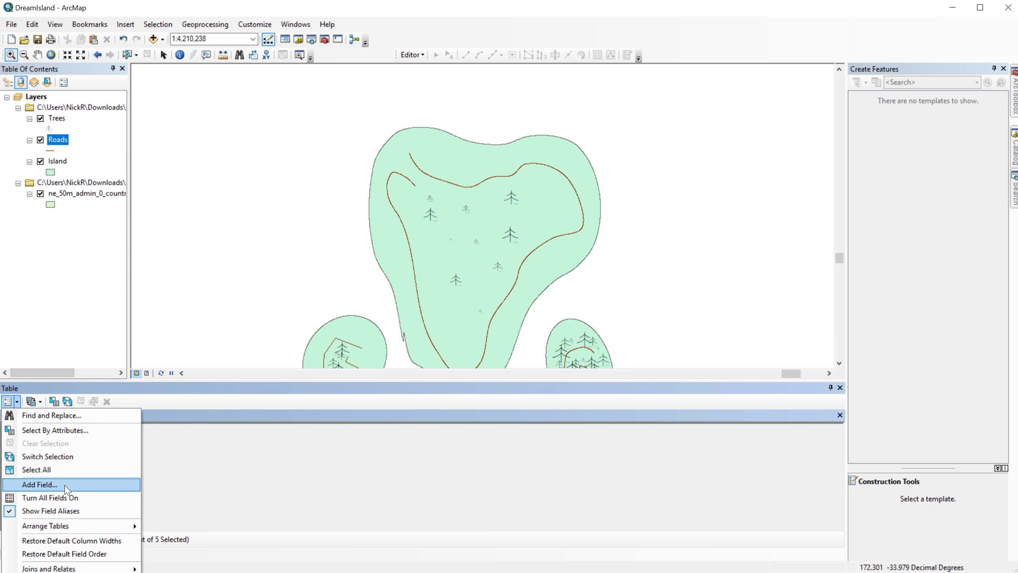
{"action": "left_click", "coordinate": [39, 484]}
{"action": "type", "text": "name"}
{"action": "key", "text": "Tab"}
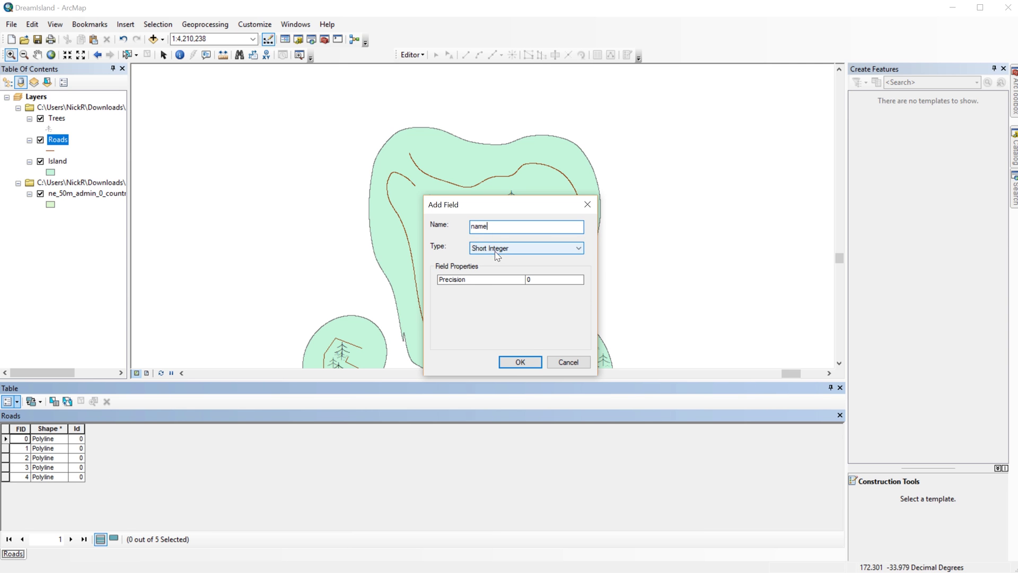
{"action": "key", "text": "alt+Down"}
{"action": "key", "text": "Down"}
{"action": "key", "text": "Down"}
{"action": "key", "text": "Down"}
{"action": "key", "text": "Down"}
{"action": "key", "text": "Return"}
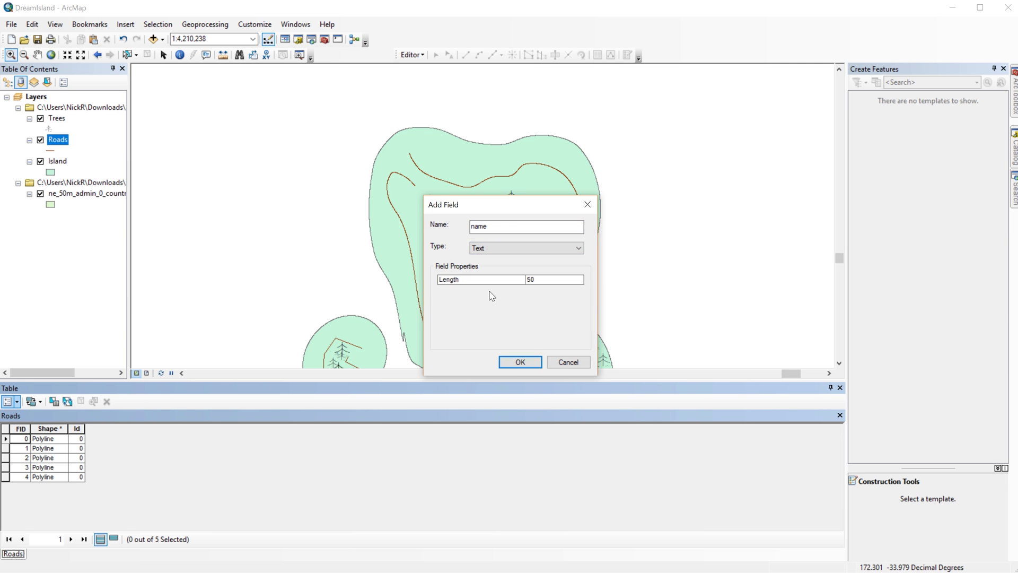
{"action": "left_click", "coordinate": [525, 360]}
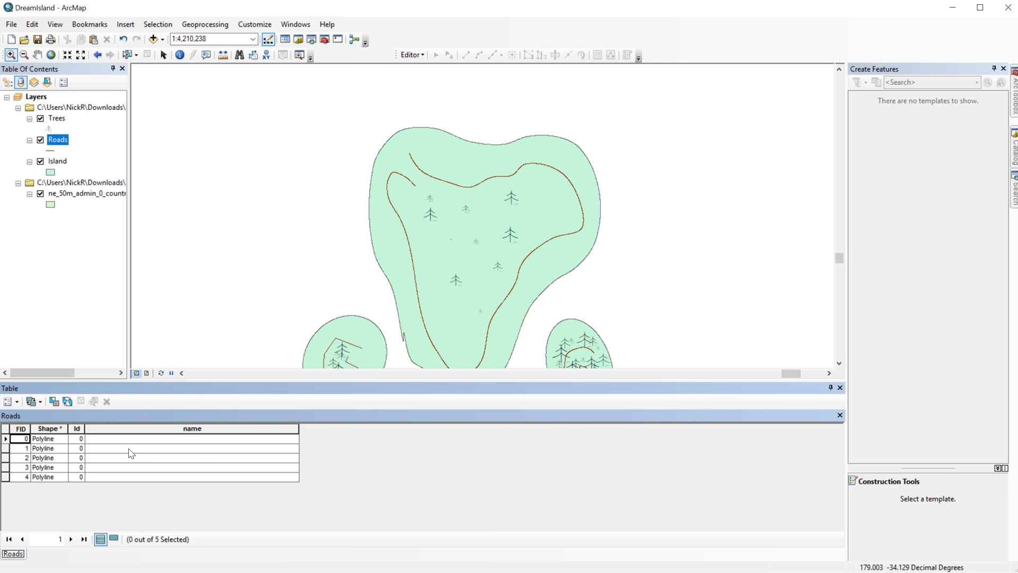
Start an edit session with Roads as the layer to edit
{"action": "left_click", "coordinate": [412, 55]}
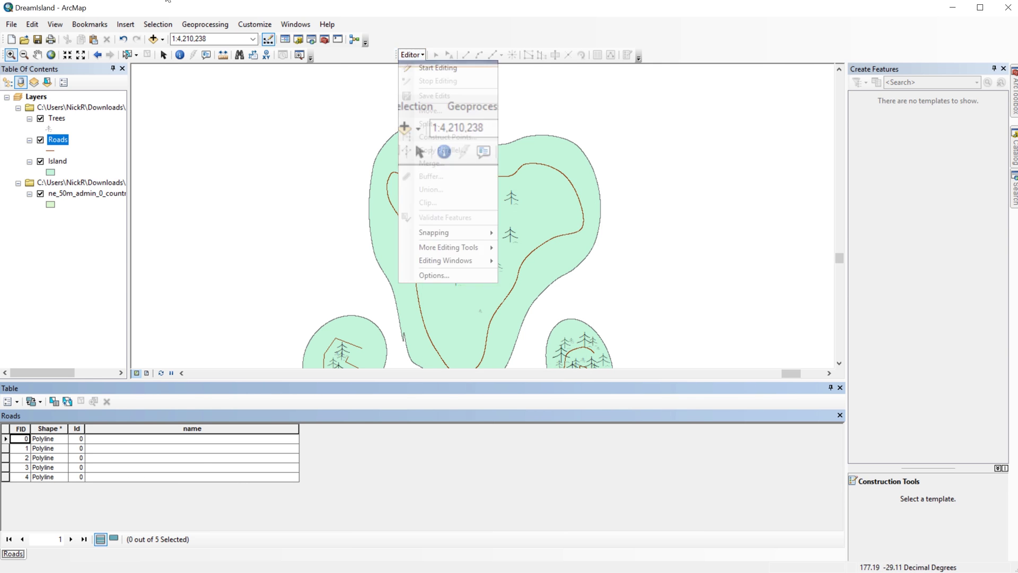
{"action": "left_click", "coordinate": [426, 68]}
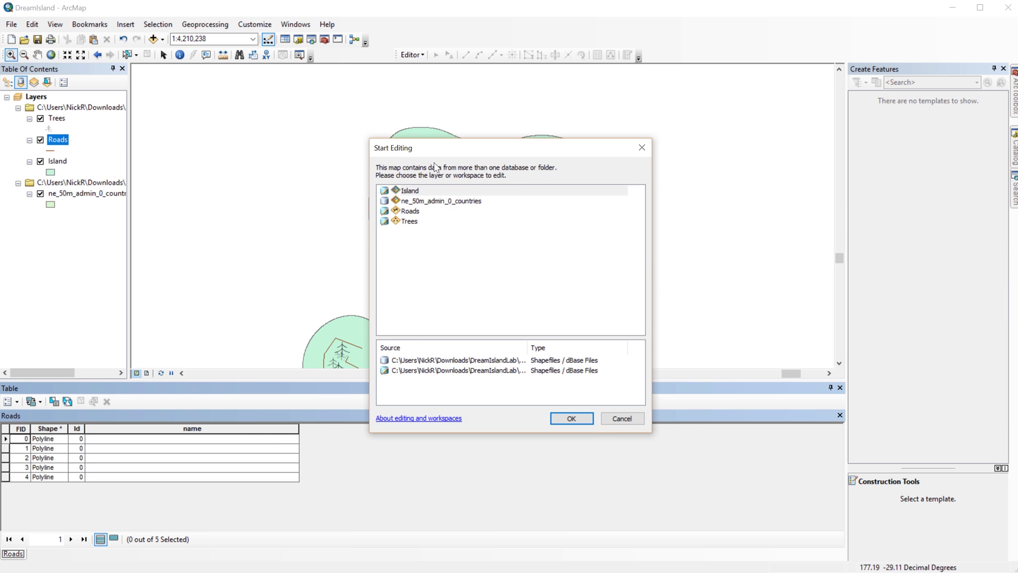
{"action": "left_click", "coordinate": [410, 211]}
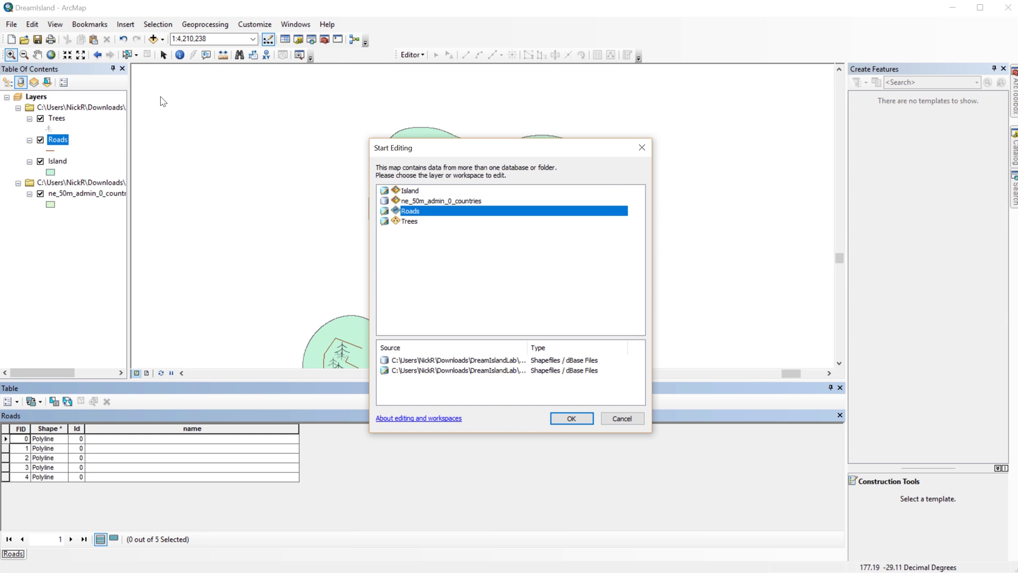
{"action": "left_click", "coordinate": [571, 418]}
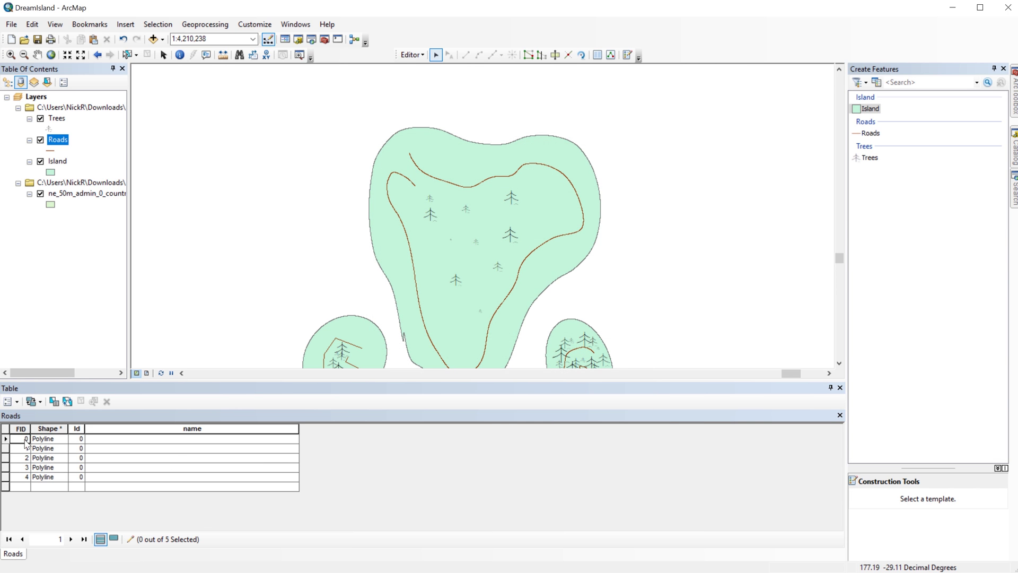
In the Roads table, enter the names "Flea Bottom" for road FID 0 and "Kibble Ave" for FID 1
{"action": "double_click", "coordinate": [8, 439]}
{"action": "left_click", "coordinate": [120, 439]}
{"action": "type", "text": "Flea Bot"}
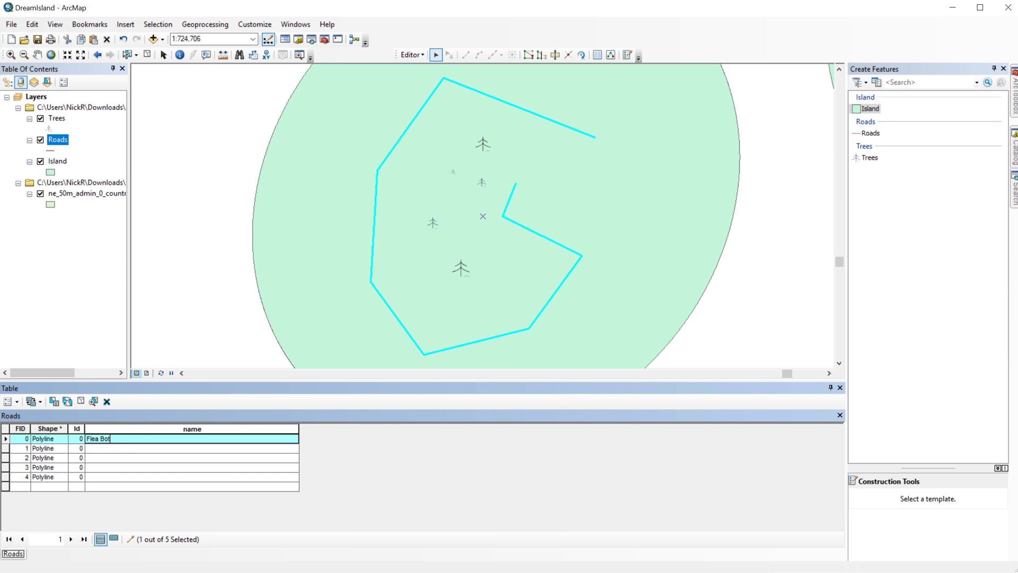
{"action": "left_click", "coordinate": [139, 448]}
{"action": "type", "text": "Kibble Ave"}
{"action": "double_click", "coordinate": [6, 449]}
Name the roads with FID 2, 3 and 4 "Dog Park Road", "Canine Way" and "Dog Paw Blvd"
{"action": "double_click", "coordinate": [6, 458]}
{"action": "left_click", "coordinate": [122, 459]}
{"action": "type", "text": "Dog Park Road"}
{"action": "double_click", "coordinate": [6, 468]}
{"action": "left_click", "coordinate": [122, 467]}
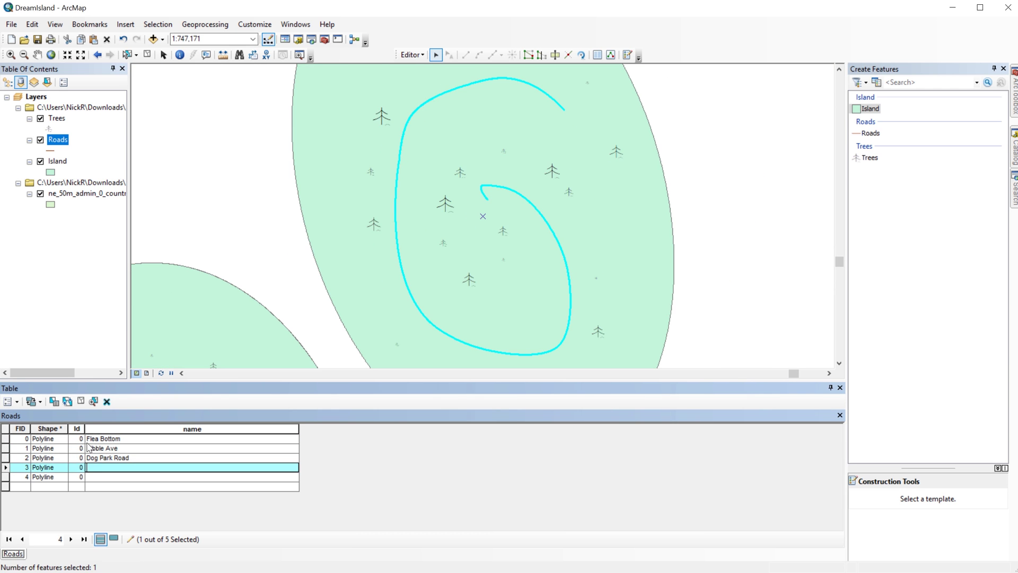
{"action": "type", "text": "Canine Way"}
{"action": "double_click", "coordinate": [8, 477]}
{"action": "type", "text": "Dog Paw Blvd"}
Save the road name edits and stop the edit session
{"action": "left_click", "coordinate": [412, 55]}
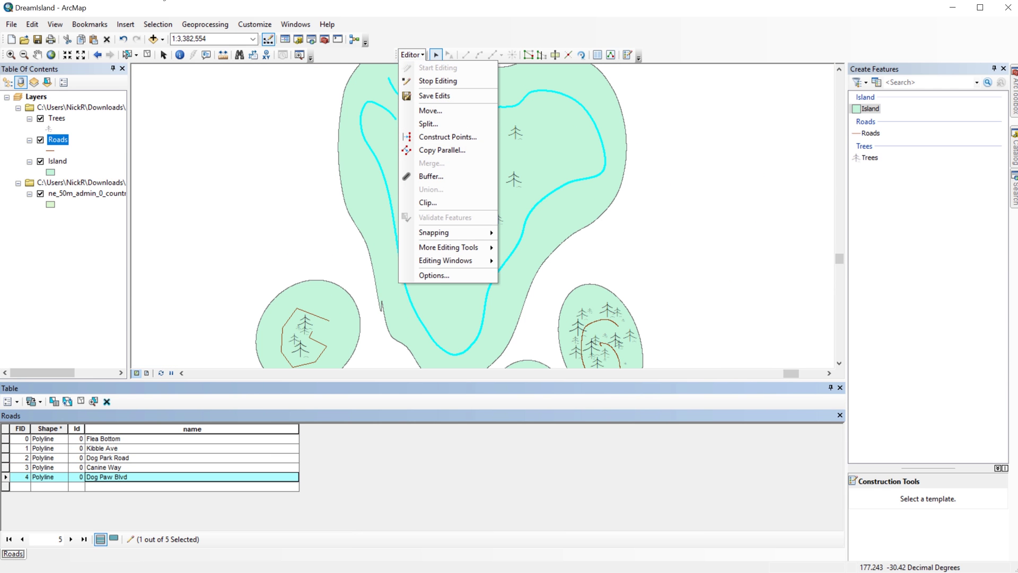
{"action": "left_click", "coordinate": [434, 95]}
{"action": "left_click", "coordinate": [412, 55]}
{"action": "left_click", "coordinate": [432, 79]}
Save the DreamIsland map document with the whole paw-shaped island group framed in the view
{"action": "left_click", "coordinate": [89, 24]}
{"action": "left_click", "coordinate": [98, 64]}
{"action": "left_click", "coordinate": [11, 55]}
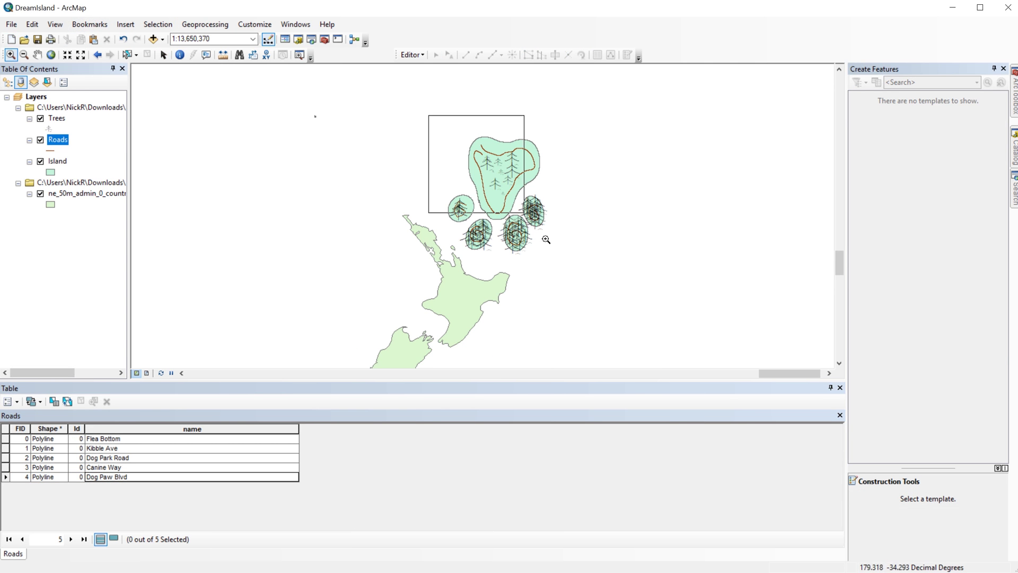
{"action": "left_click", "coordinate": [510, 193]}
{"action": "left_click_drag", "start_coordinate": [366, 85], "coordinate": [602, 353]}
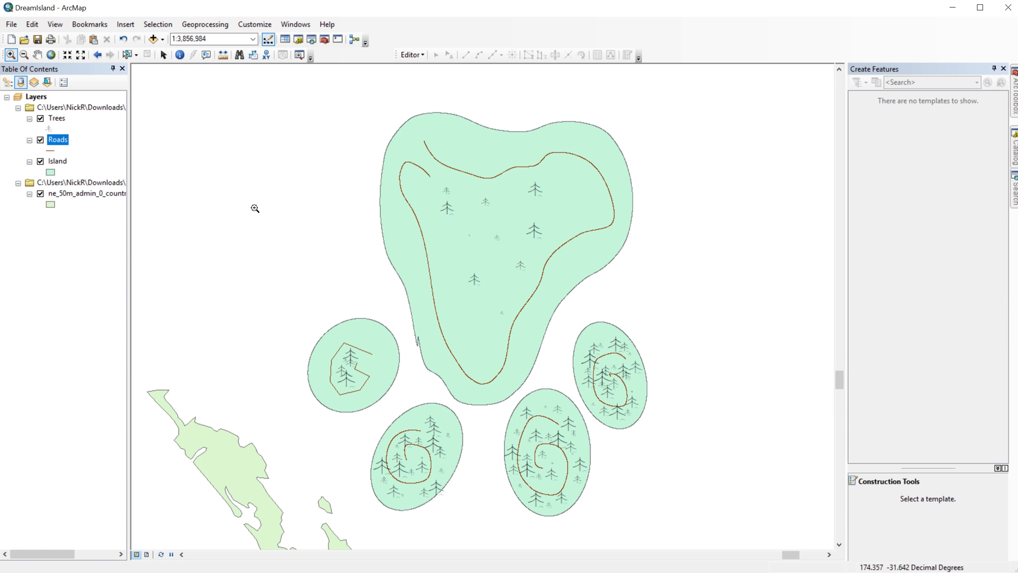
{"action": "left_click", "coordinate": [11, 24]}
{"action": "left_click", "coordinate": [49, 79]}
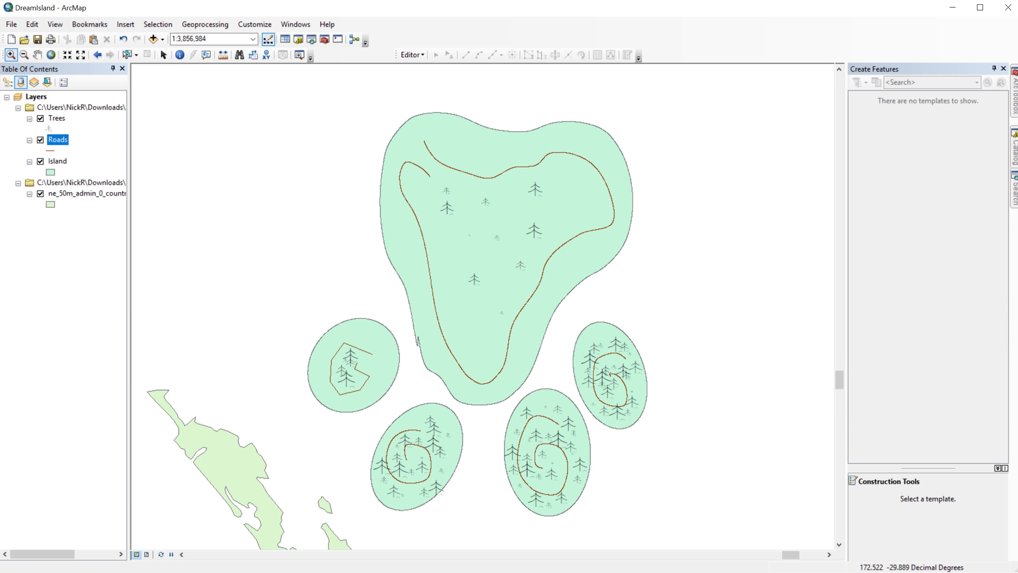